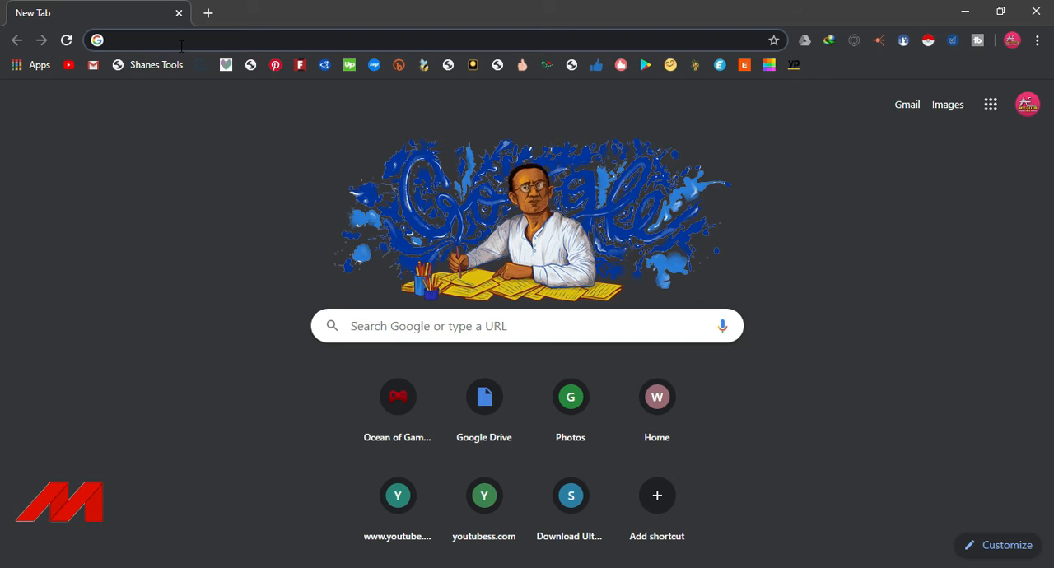
Search the web for Bitnami and open the bitnami.com home page from the results.
type("BITN")
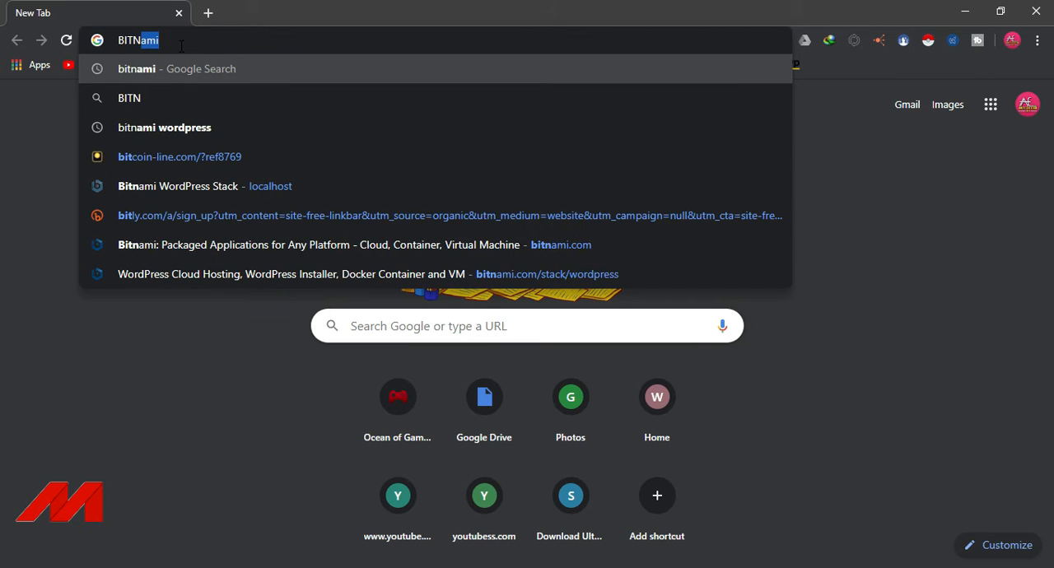
type("AMI")
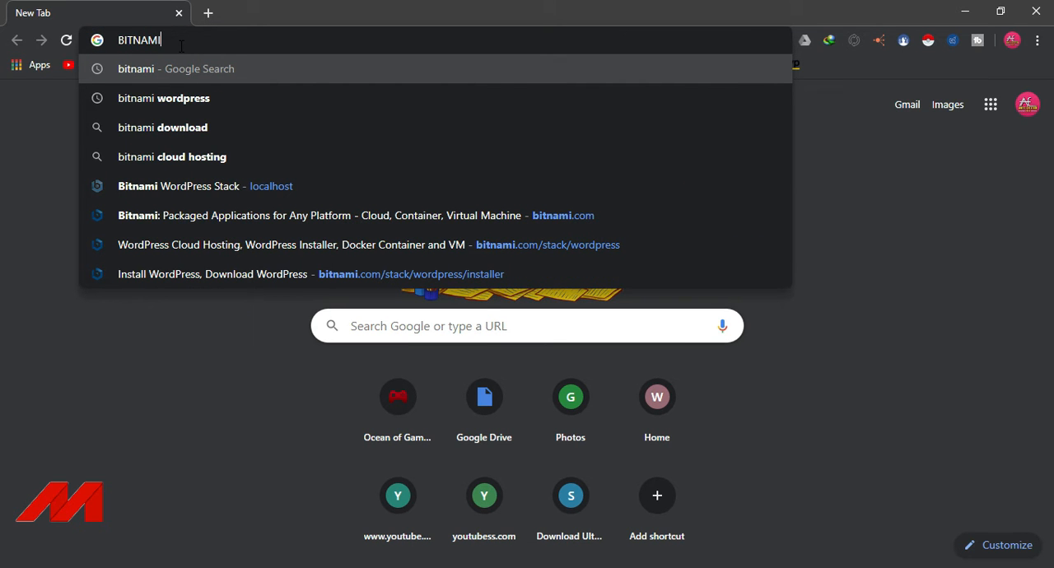
left_click(202, 68)
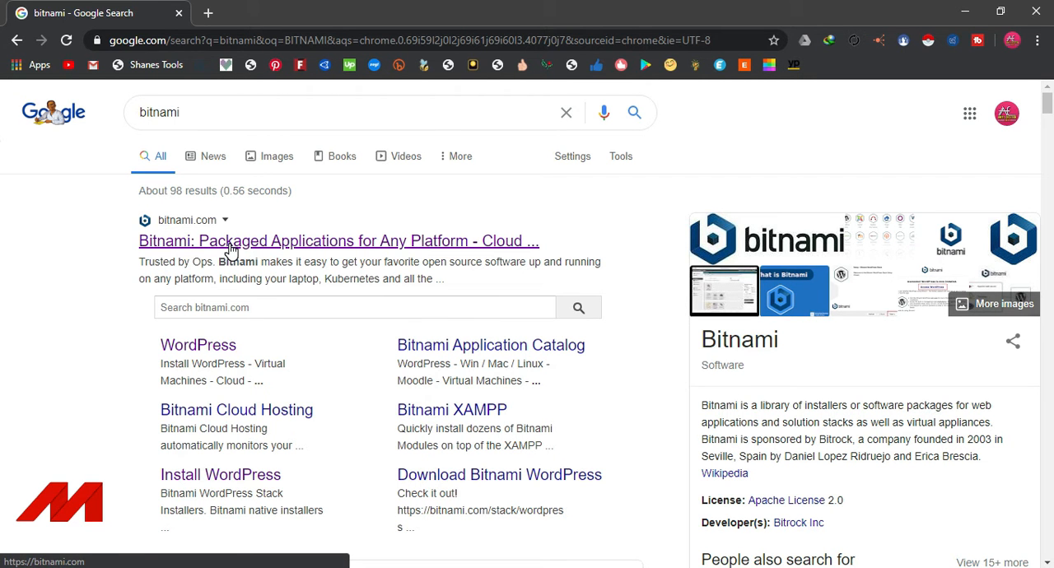
left_click(232, 243)
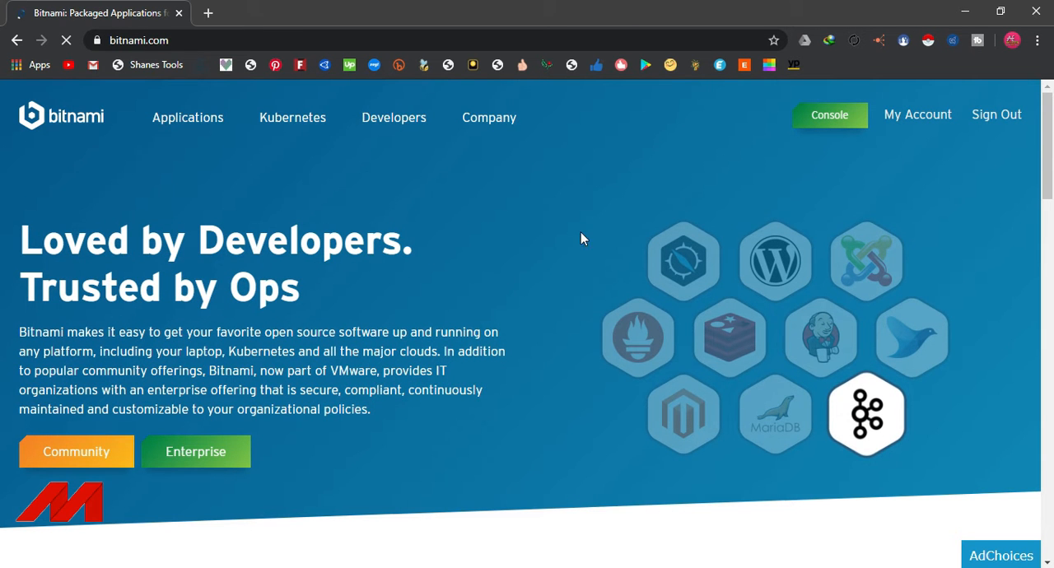
Open Bitnami's WordPress application page and look over its deployment offerings.
mouse_move(1052, 132)
left_mouse_down()
mouse_move(1052, 202)
mouse_move(1051, 114)
left_mouse_up()
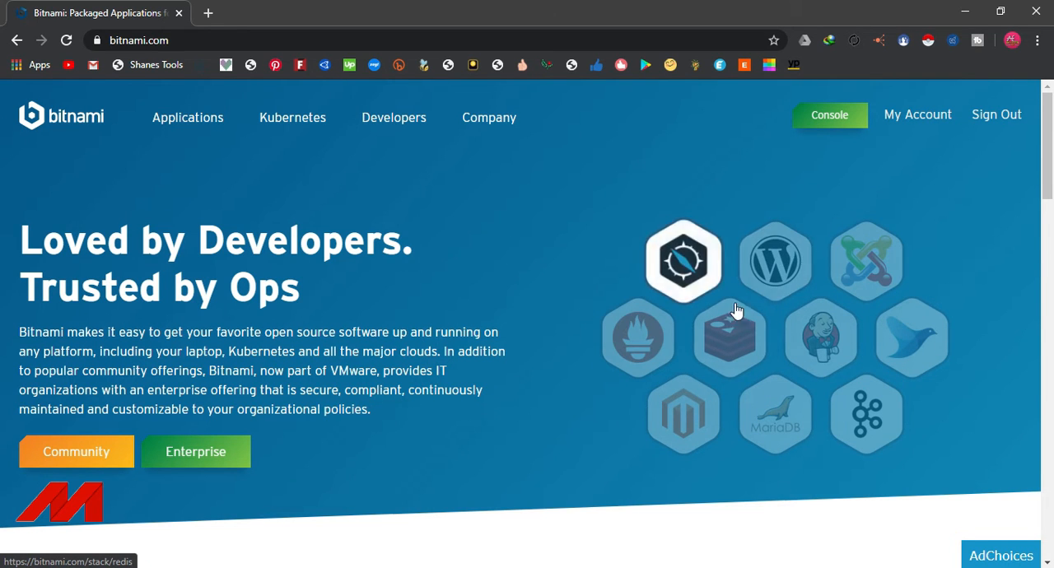
left_click(780, 262)
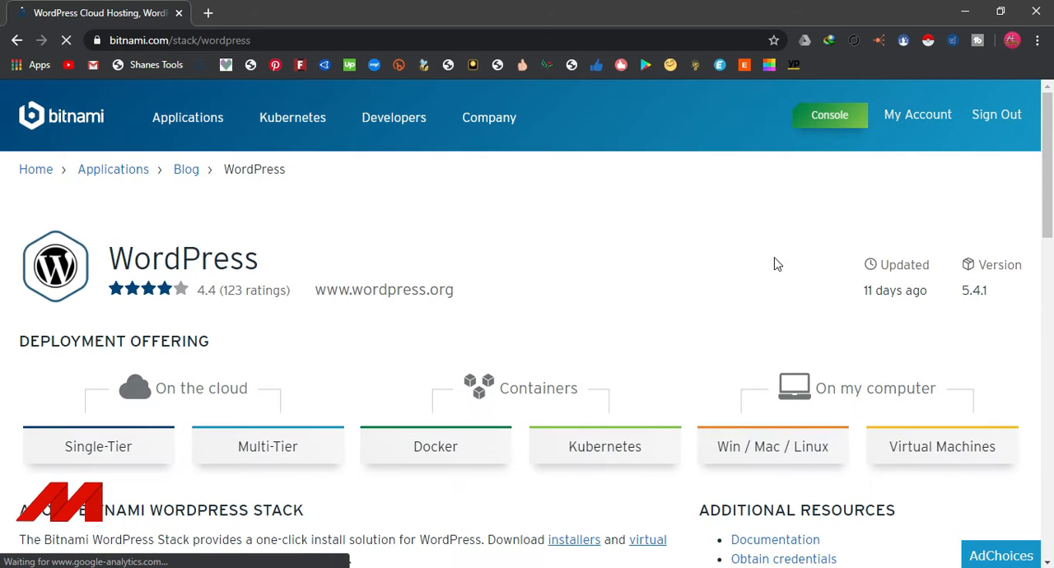
scroll(307, 240, "down", 2)
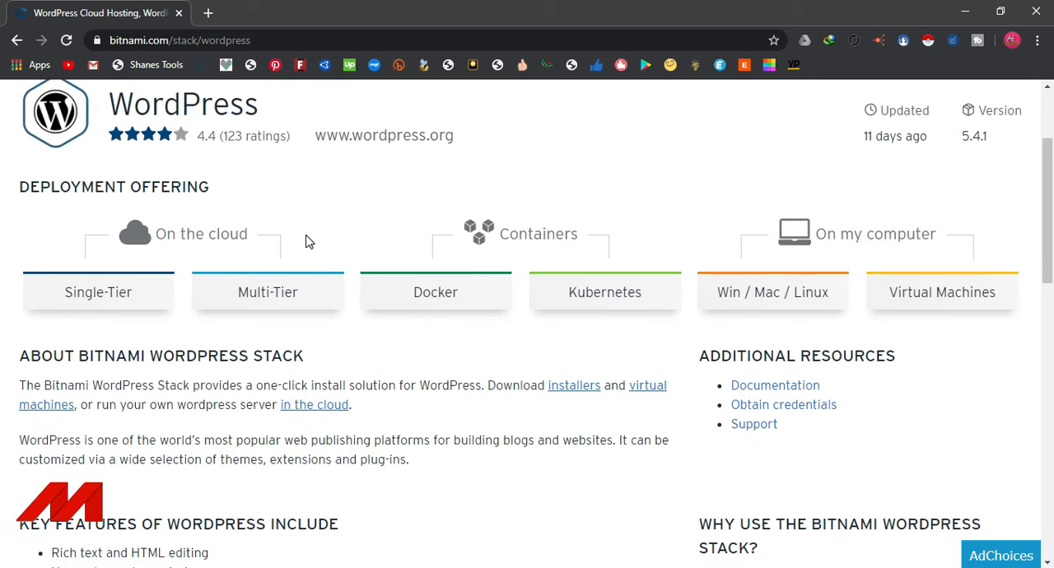
scroll(306, 240, "up", 1)
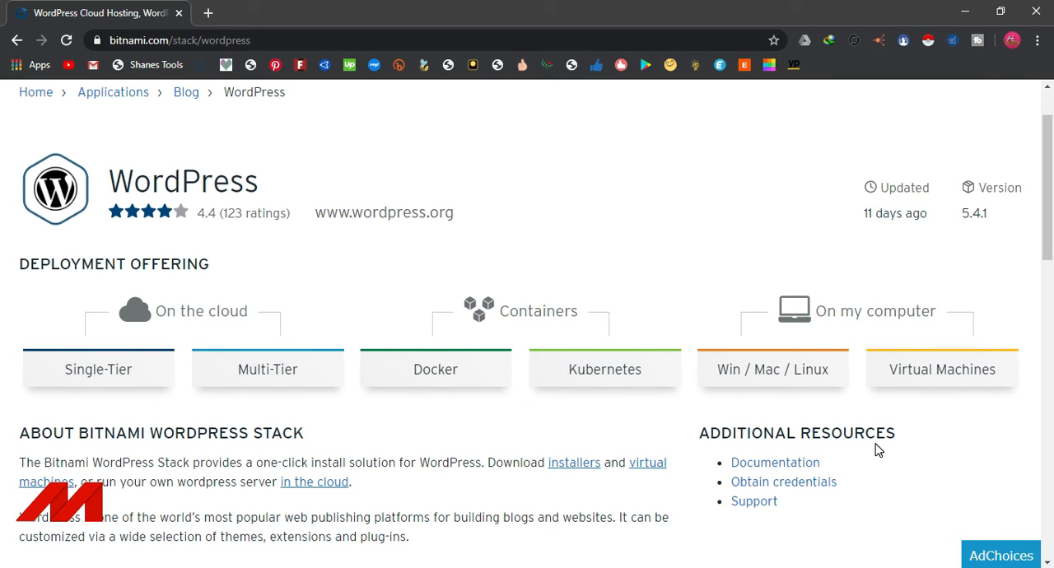
Request the Windows 64-bit WordPress installer from the Win / Mac / Linux offering and cancel the duplicate download.
left_click(767, 386)
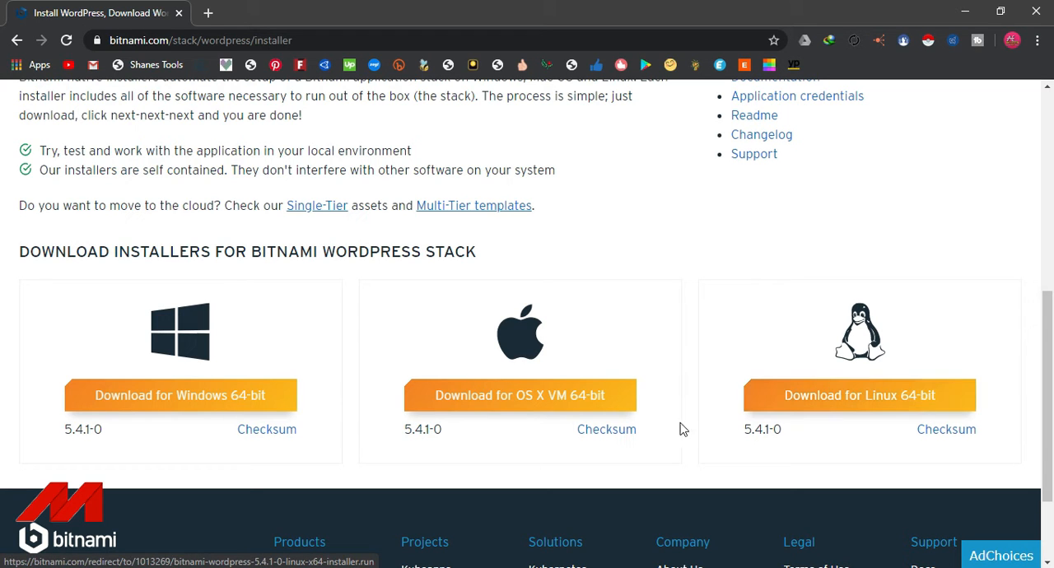
left_click(165, 397)
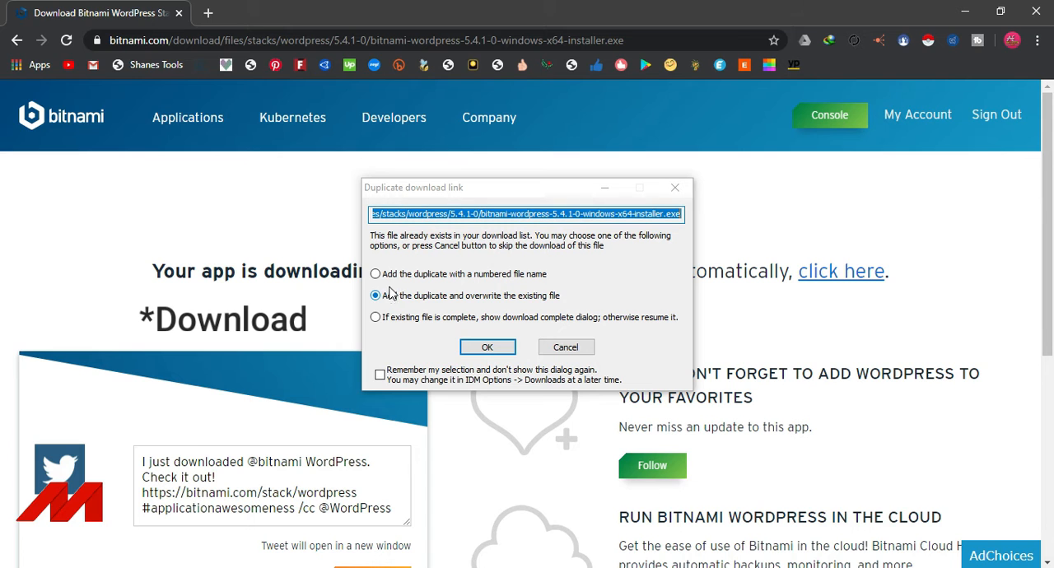
left_click(566, 347)
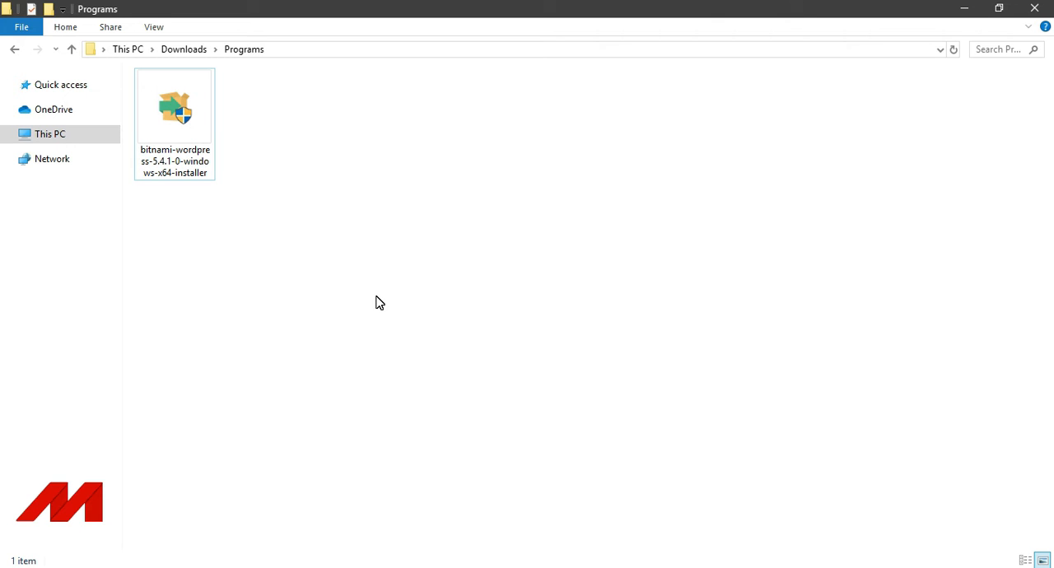
Launch the bitnami-wordpress-5.4.1-0-windows-x64-installer from the Programs download folder with English as the installation language.
left_click(350, 248)
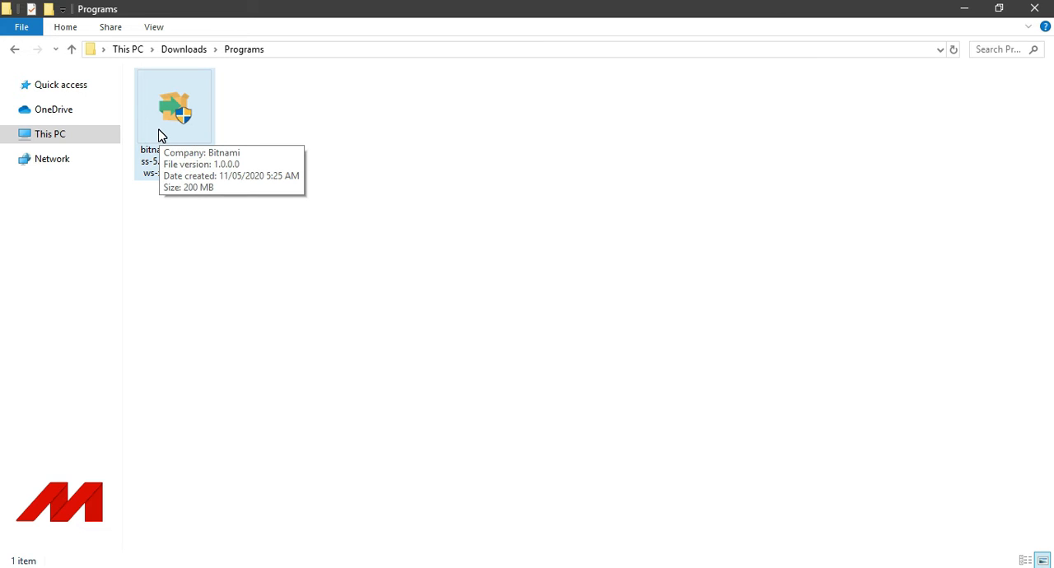
double_click(162, 136)
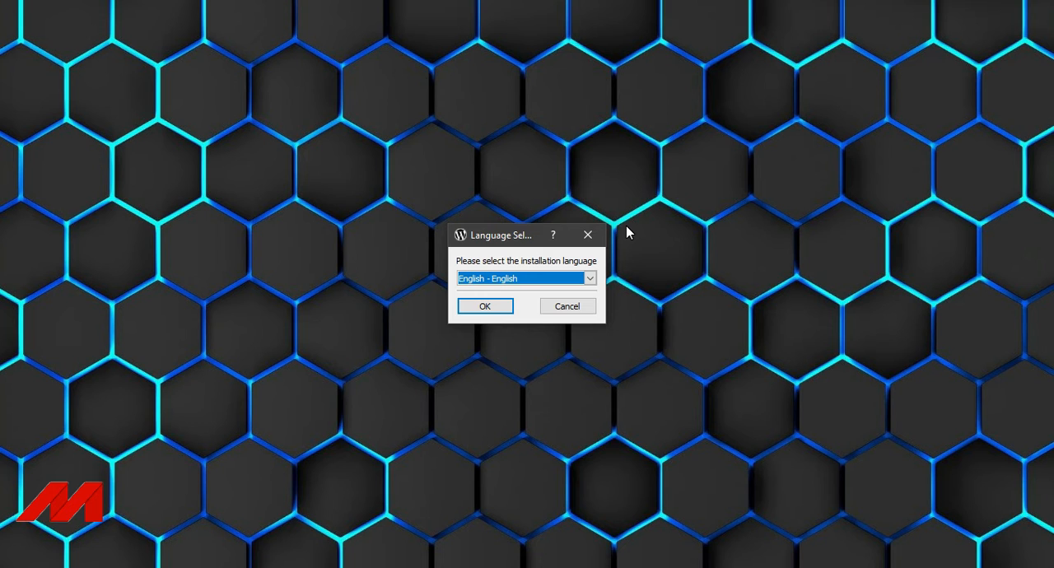
left_click(591, 278)
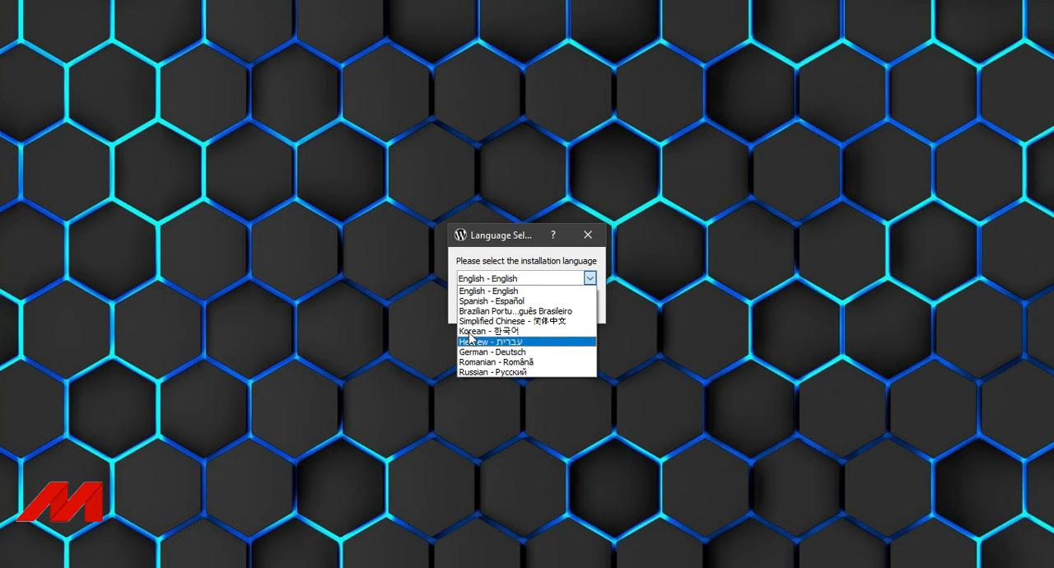
left_click(488, 293)
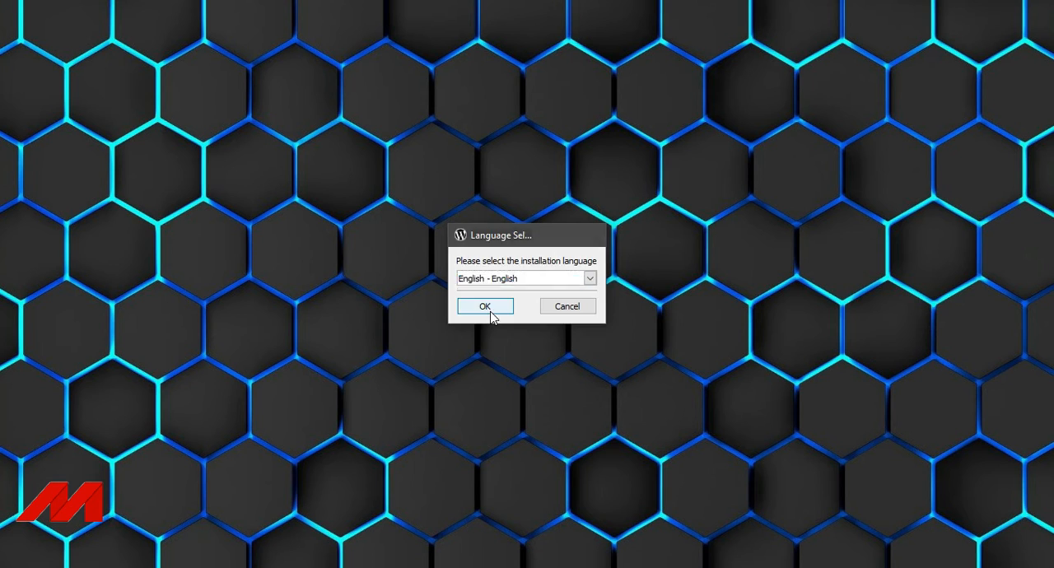
left_click(491, 312)
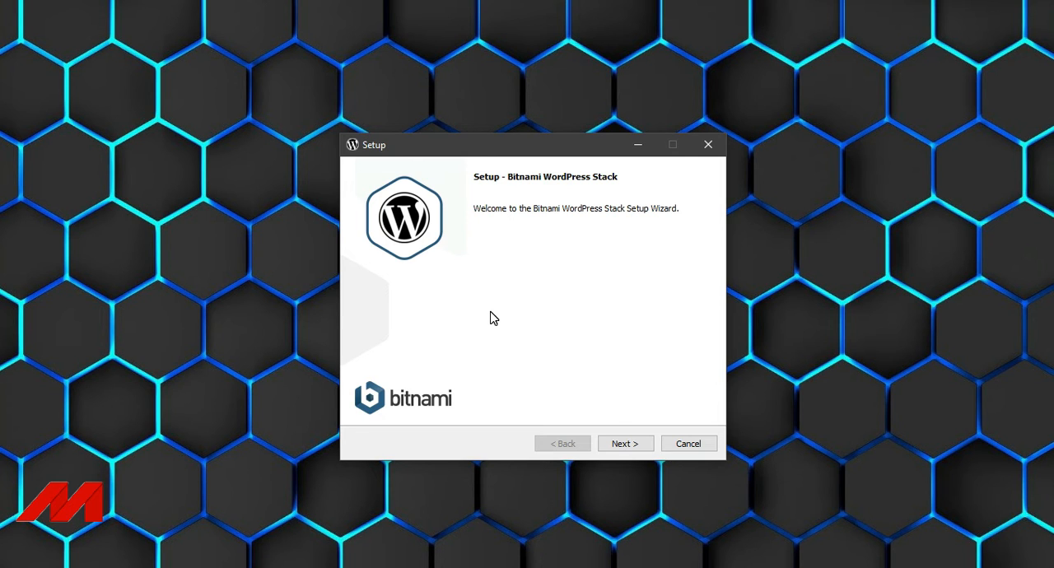
Keep the WordPress and PhpMyAdmin components selected and set the installation folder to C:\Bitnami\wordpress.
left_click(621, 445)
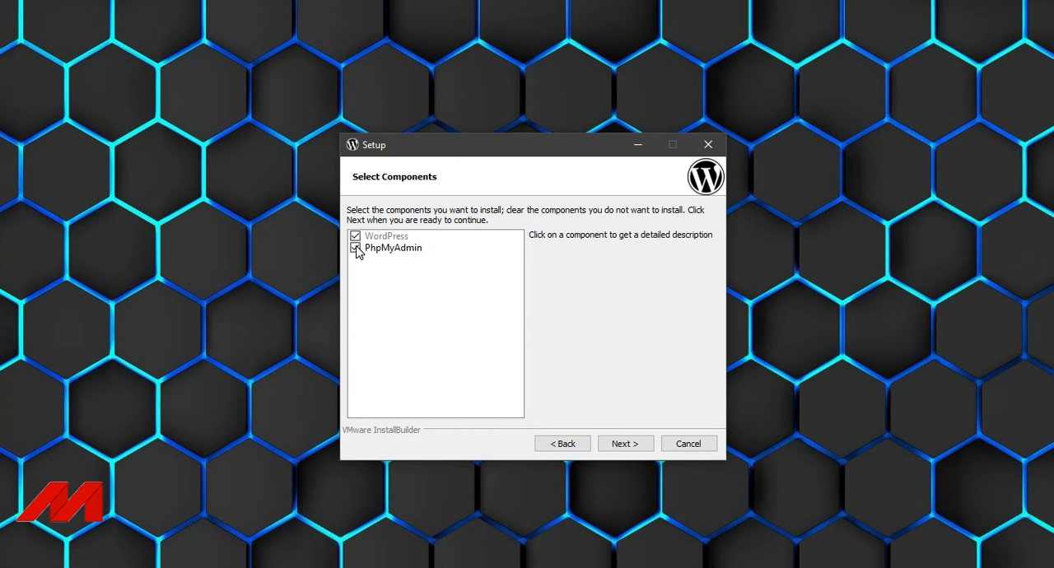
left_click(618, 448)
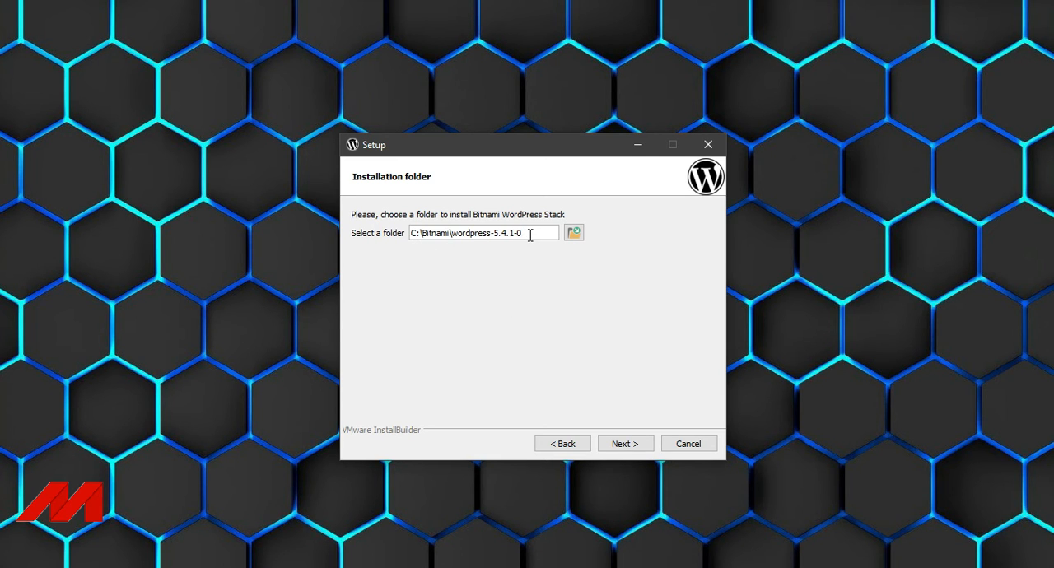
left_click_drag(530, 235, 495, 239)
key("BackSpace")
type("2")
key("BackSpace")
left_click(621, 447)
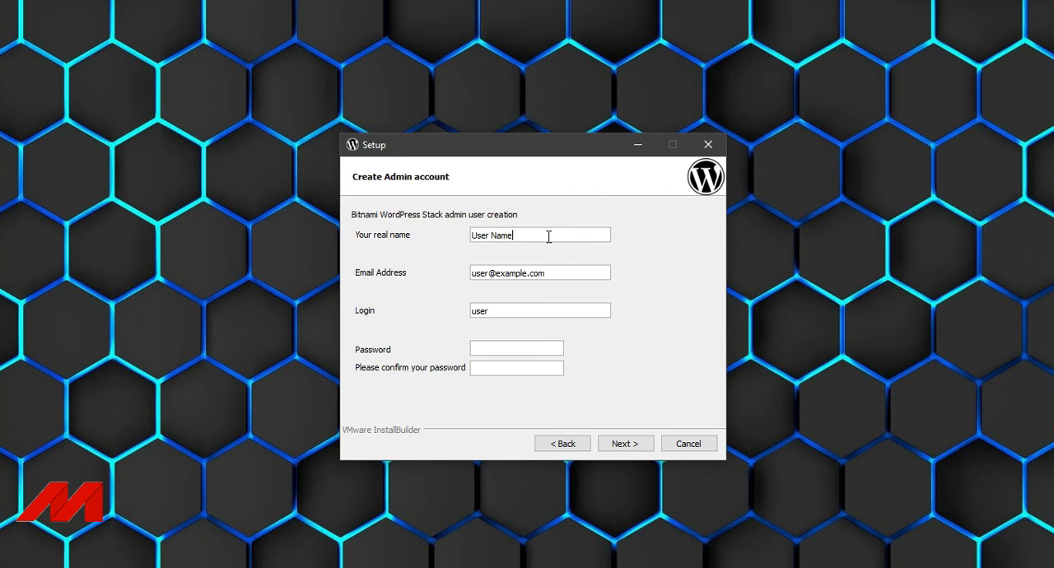
Replace the placeholder real name of the admin account with the administrator's first name.
key("BackSpace")
key("BackSpace")
key("BackSpace")
key("BackSpace")
key("BackSpace")
key("BackSpace")
key("BackSpace")
key("BackSpace")
key("BackSpace")
type("aNEES")
key("BackSpace")
key("BackSpace")
key("BackSpace")
key("BackSpace")
key("BackSpace")
type("Anees")
Replace the placeholder e-mail address of the admin account with the administrator's e-mail.
left_click_drag(550, 275, 467, 275)
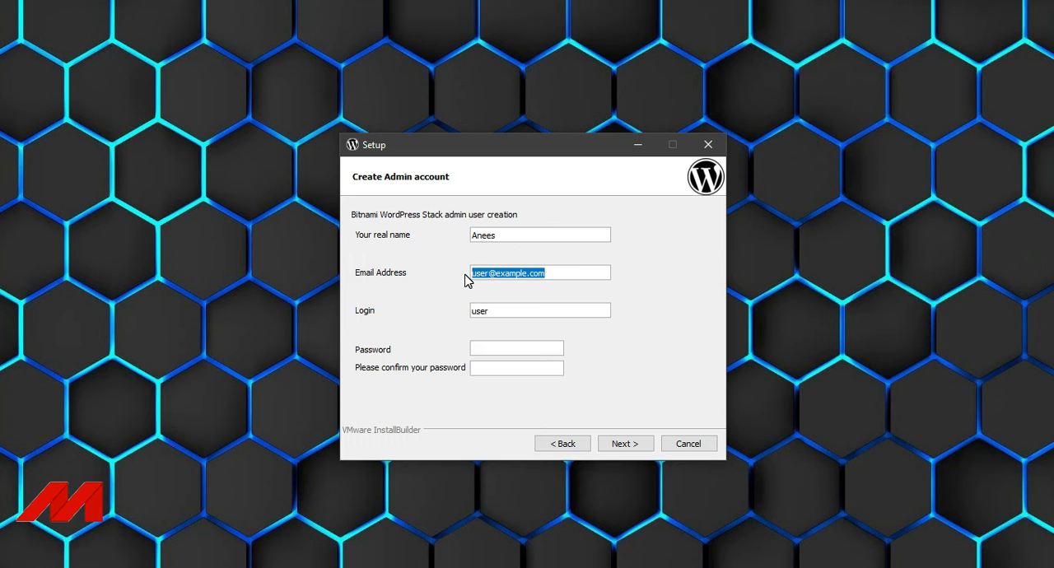
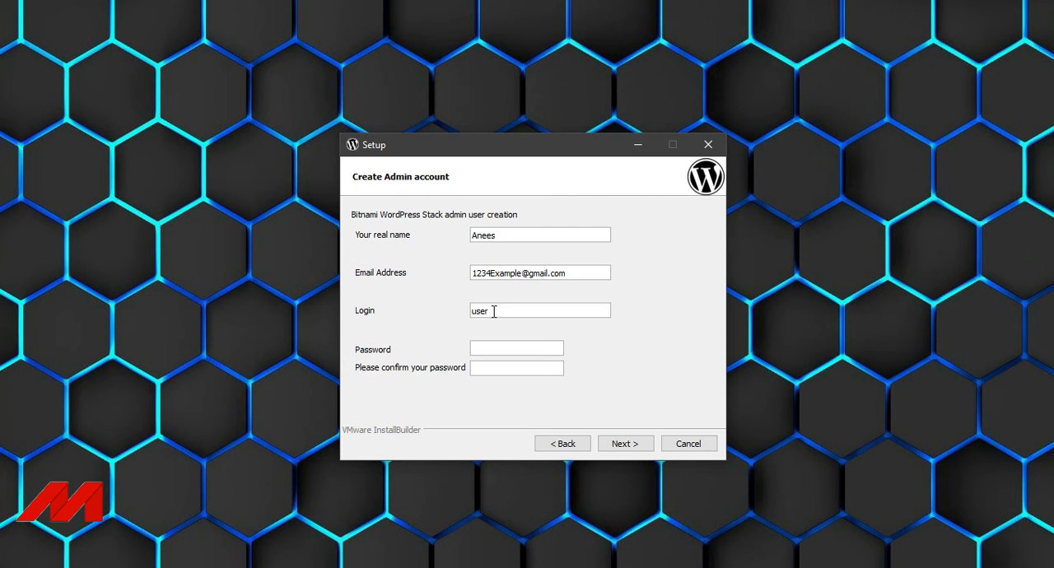
Replace the default login of the admin account with the administrator's chosen login name.
key("BackSpace")
key("BackSpace")
key("BackSpace")
key("BackSpace")
type("asim")
Enter and confirm the admin account password, and continue to the WordPress configuration page.
left_click(492, 346)
type("123456789")
left_click(505, 370)
type("123456789")
left_click(622, 444)
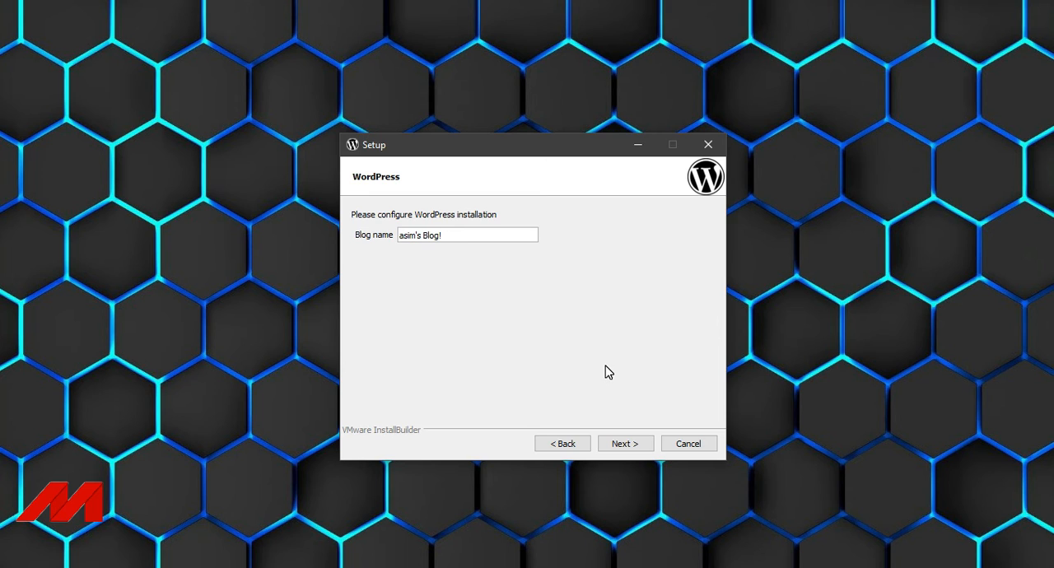
Accept the suggested blog name and continue to the SMTP settings.
left_click_drag(476, 234, 350, 223)
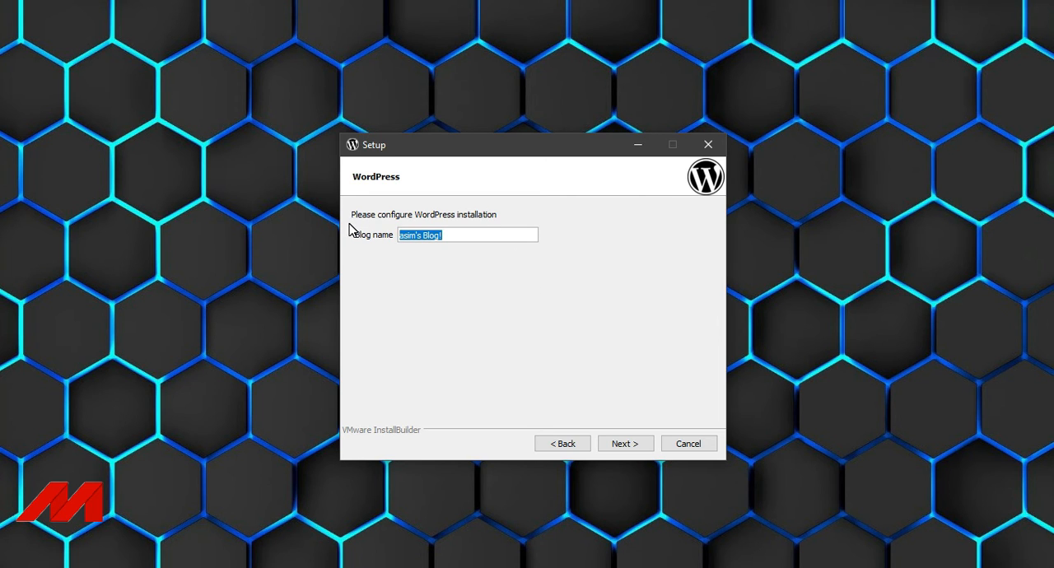
left_click(624, 447)
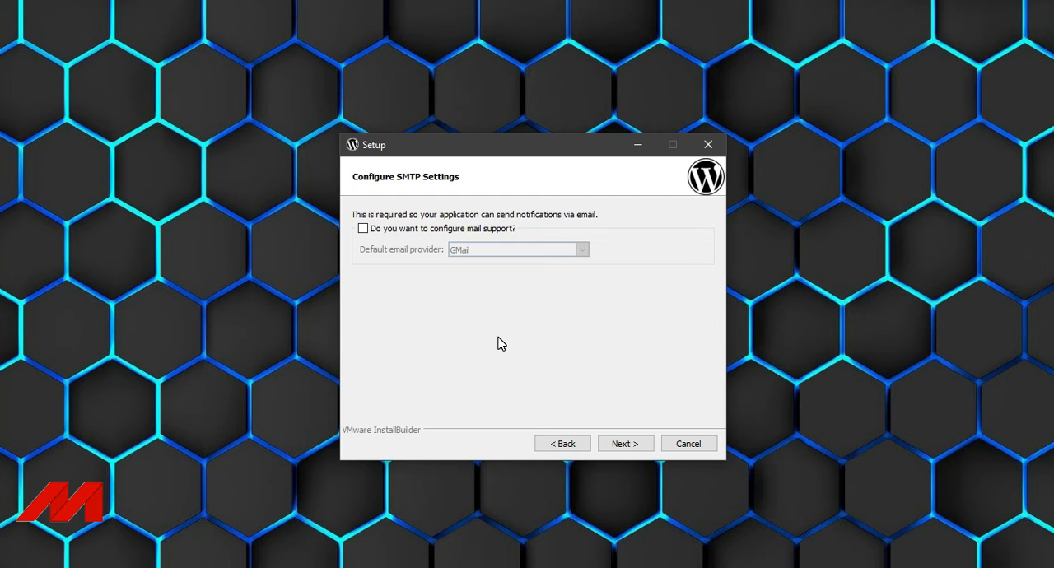
Go back to the admin account details to review the e-mail address and return to the SMTP settings.
left_click(548, 446)
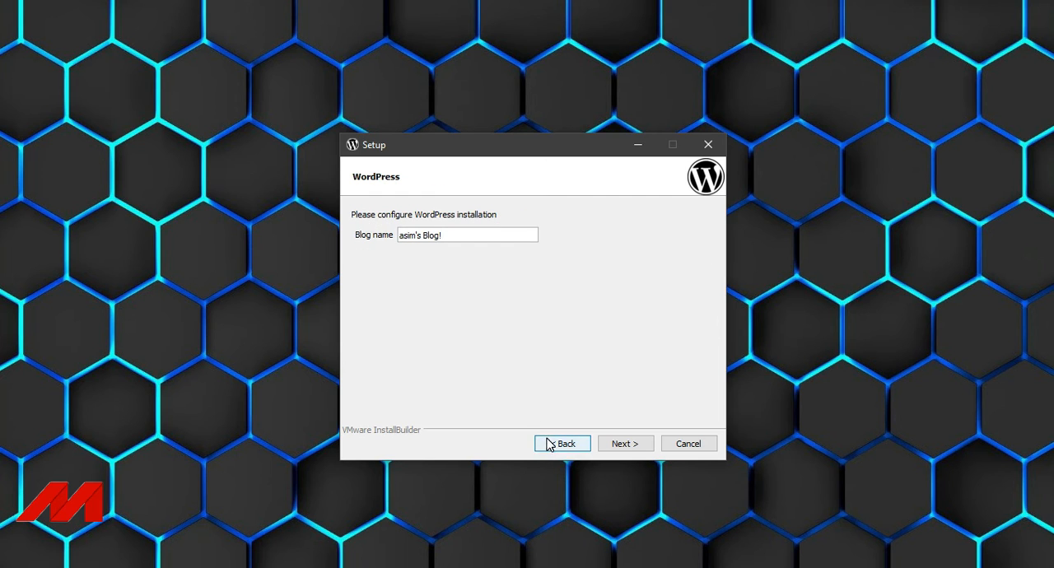
left_click(550, 444)
left_click_drag(473, 273, 559, 288)
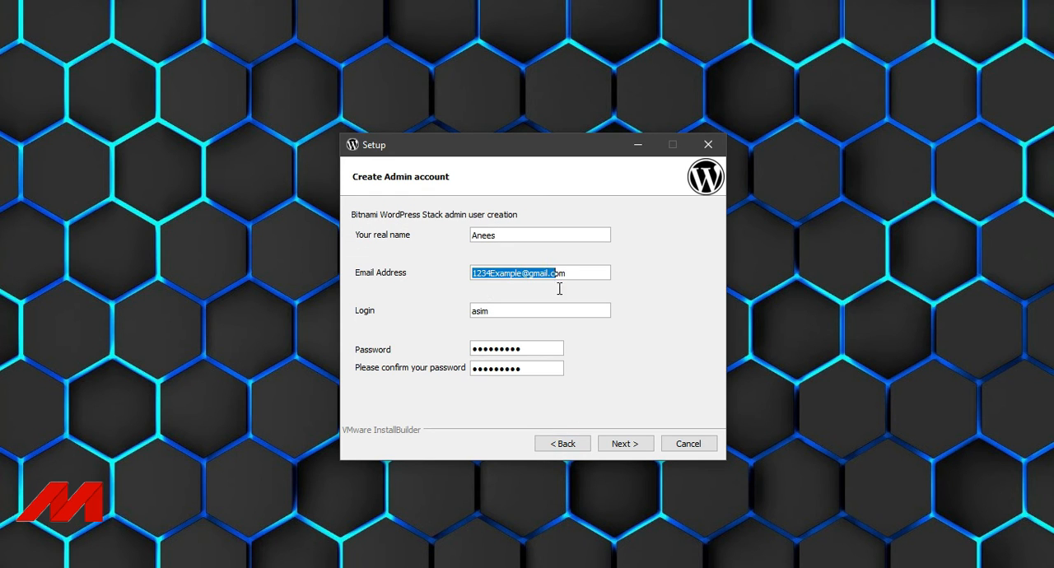
left_click(613, 445)
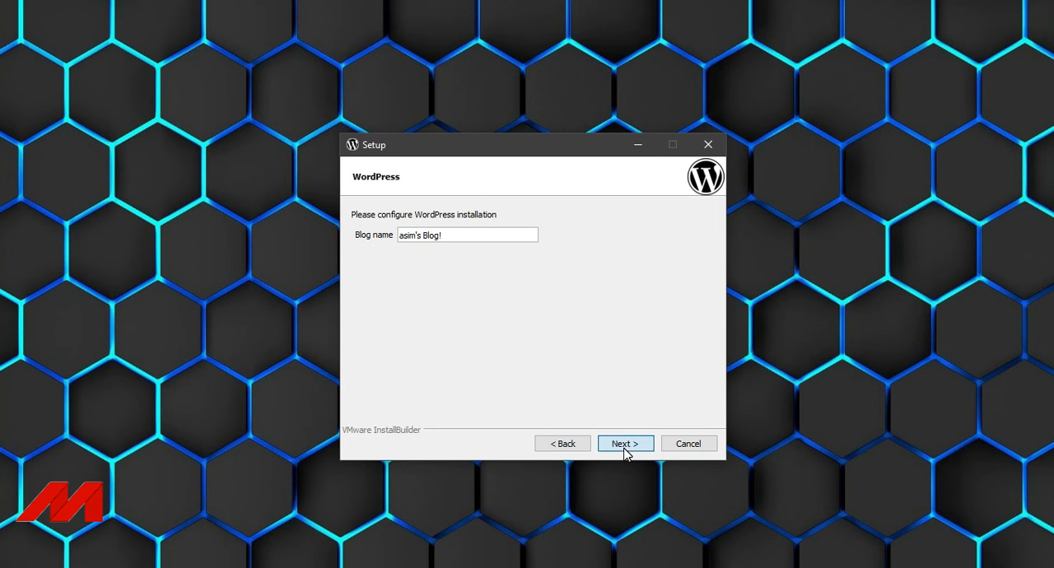
left_click(625, 445)
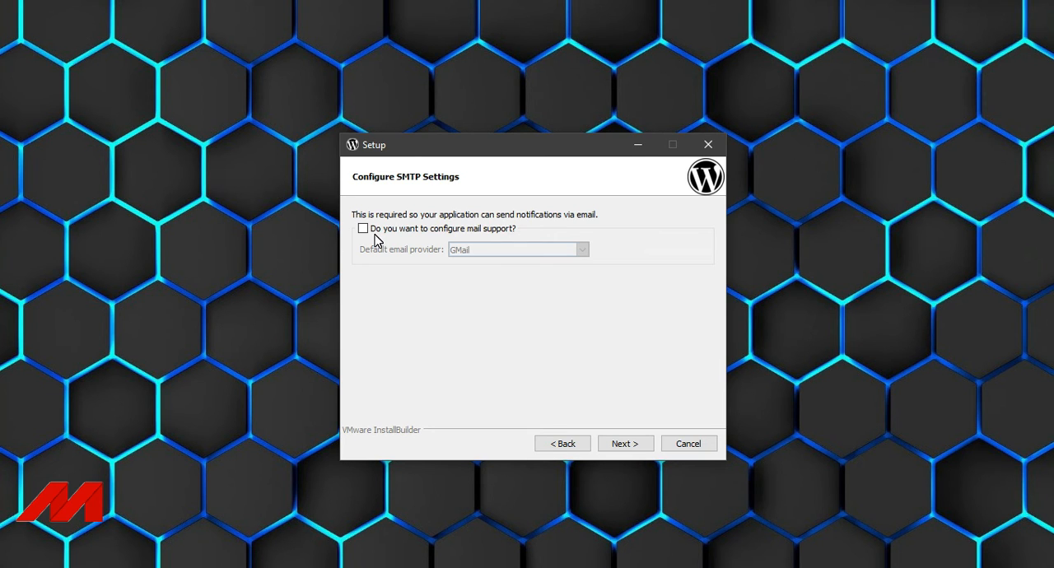
Start the installation without mail support and with launching WordPress in the cloud turned off.
left_click(625, 445)
left_click(627, 445)
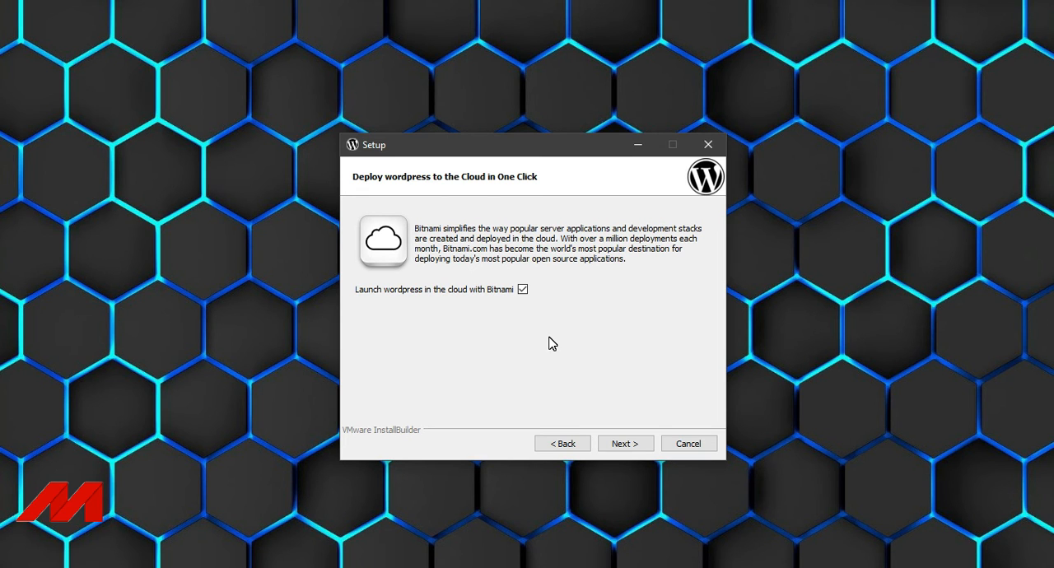
left_click(523, 290)
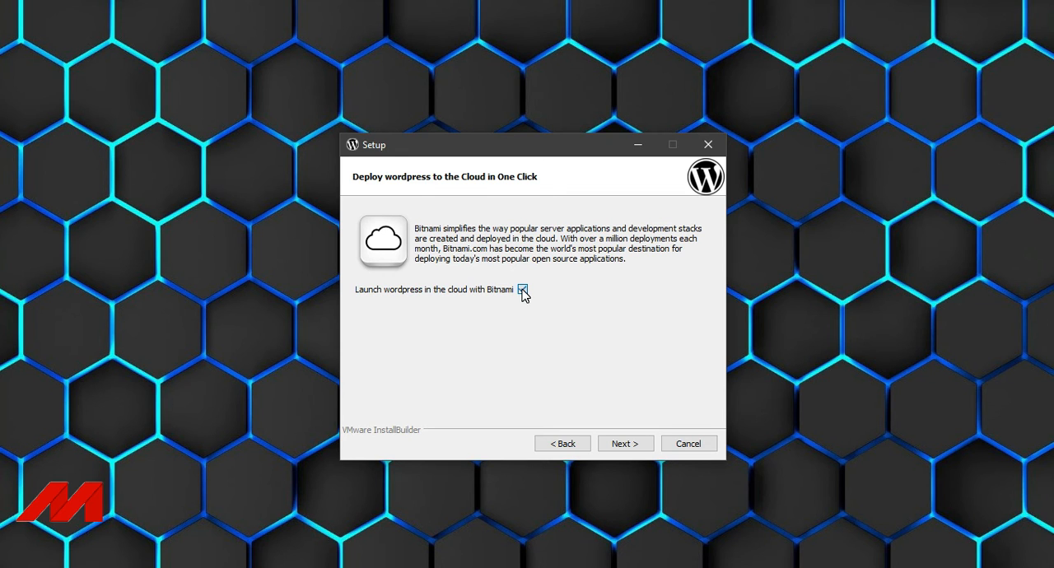
left_click(626, 446)
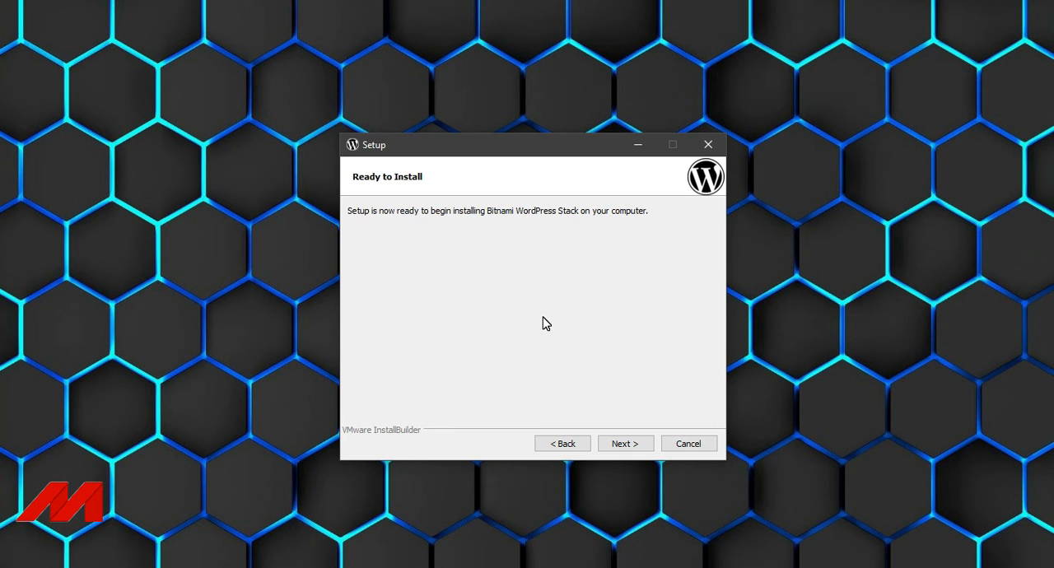
left_click(624, 449)
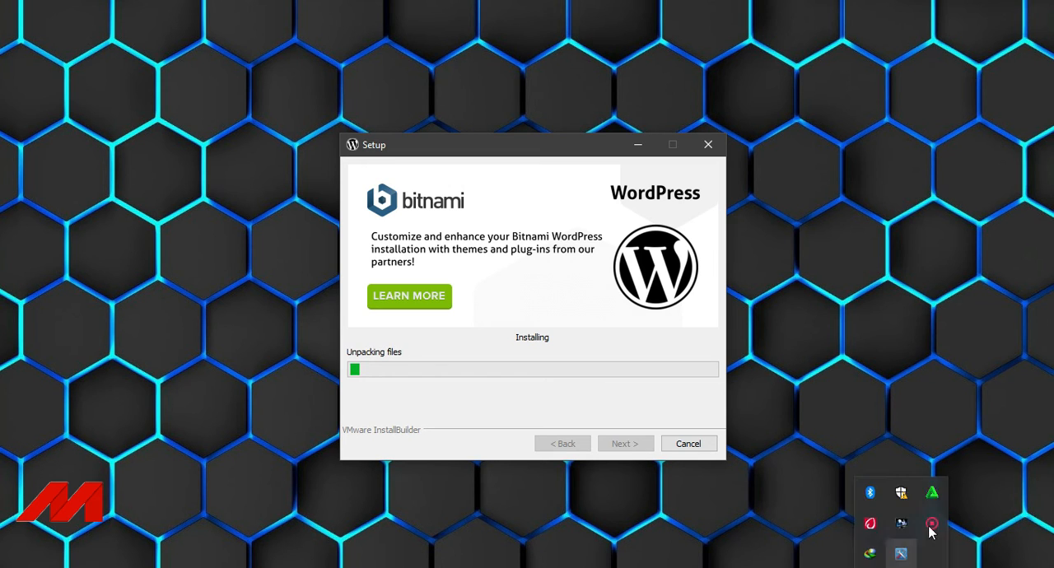
left_click(901, 492)
left_click(842, 518)
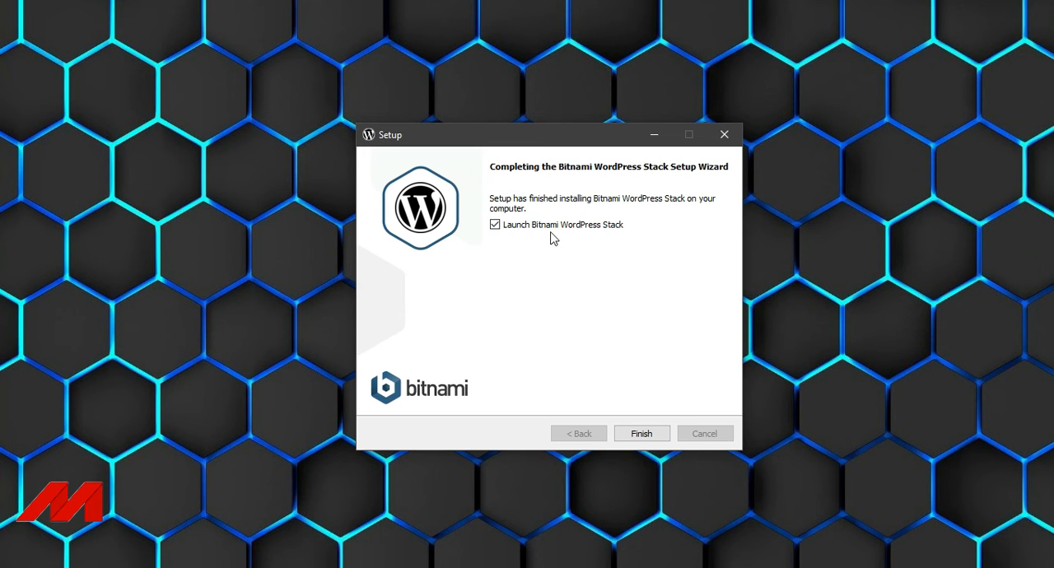
Turn off launching Bitnami WordPress Stack and finish the setup wizard.
left_click(495, 225)
left_click(647, 441)
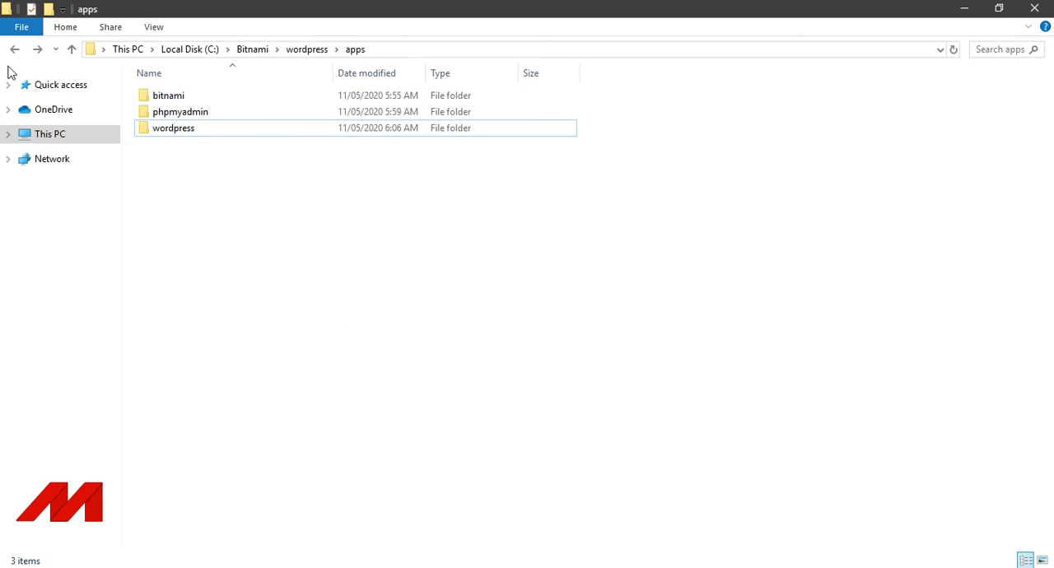
Browse on the C: drive to the WordPress site files in Bitnami\wordpress\apps\wordpress\htdocs.
left_click(38, 135)
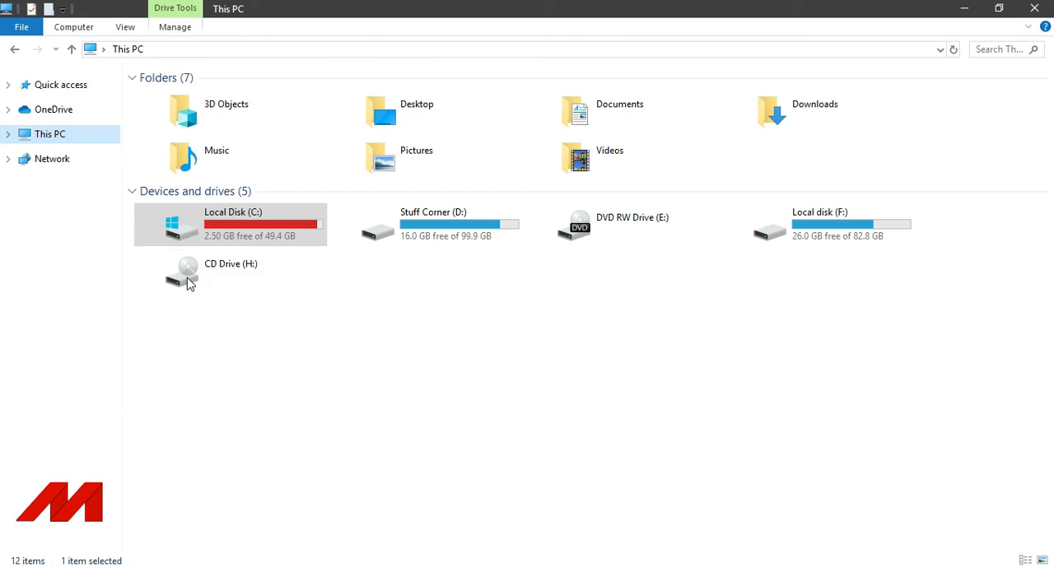
double_click(212, 231)
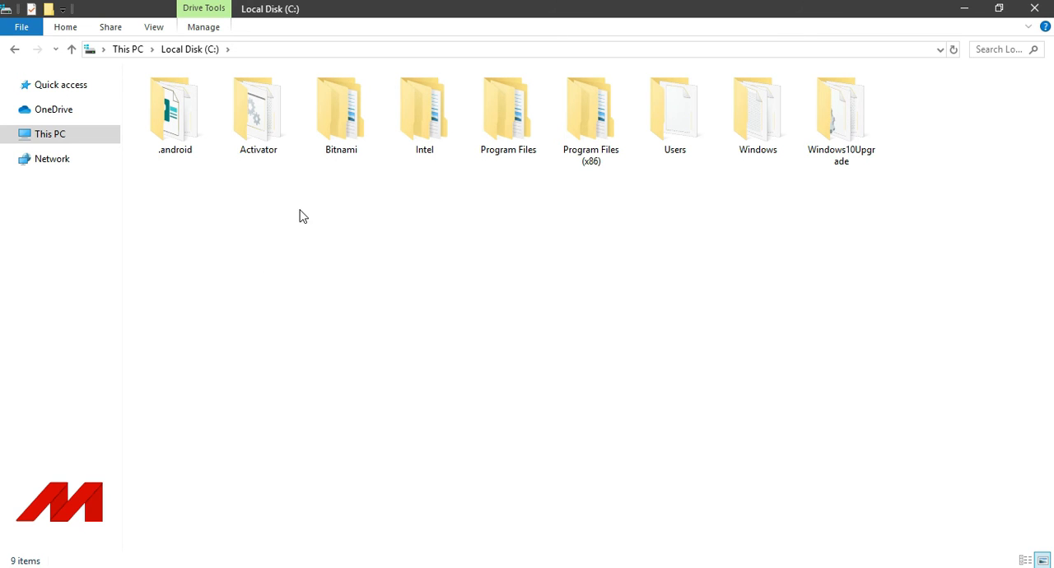
double_click(329, 130)
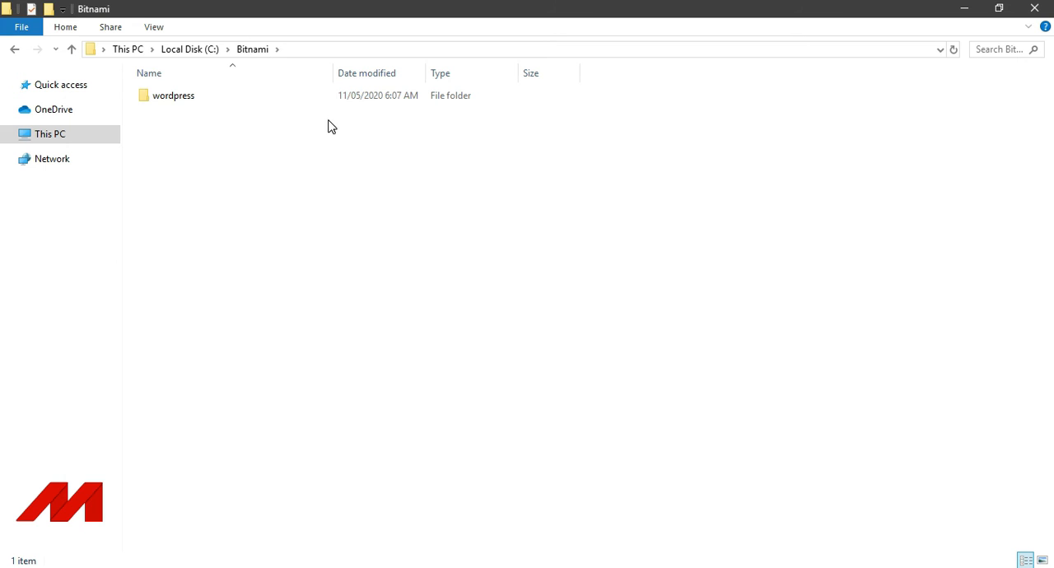
double_click(263, 99)
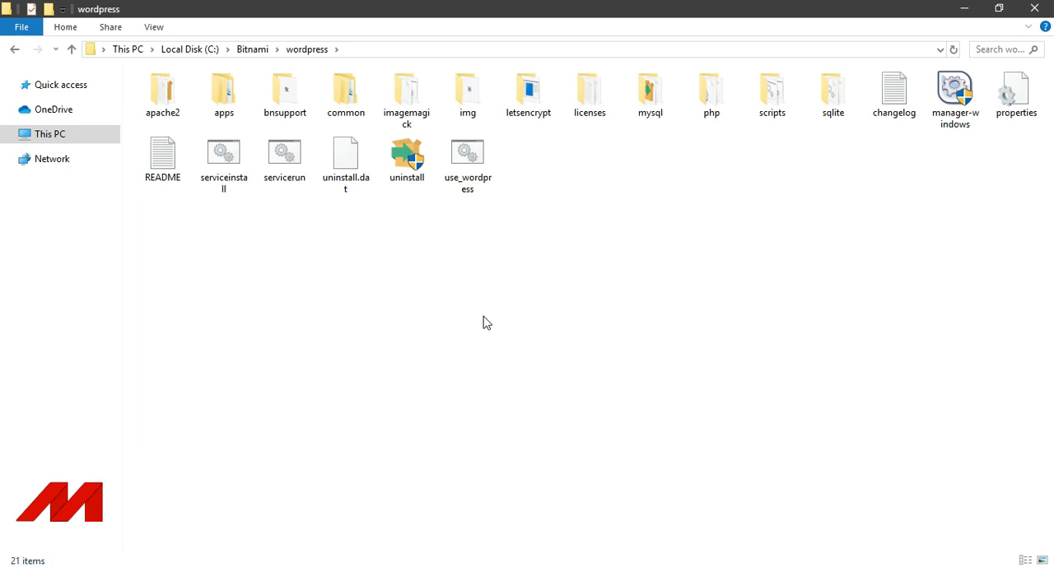
double_click(222, 98)
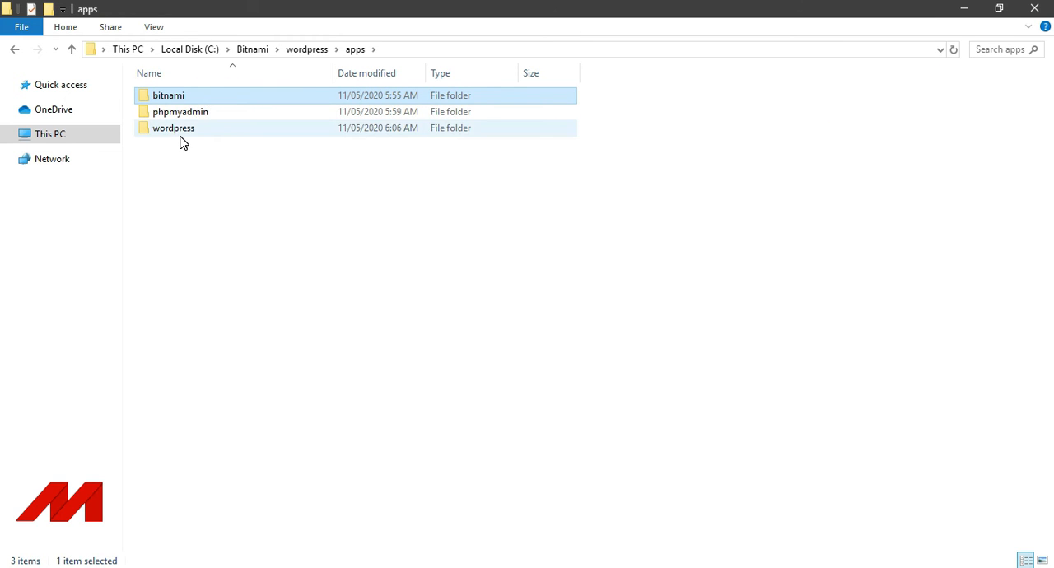
double_click(177, 132)
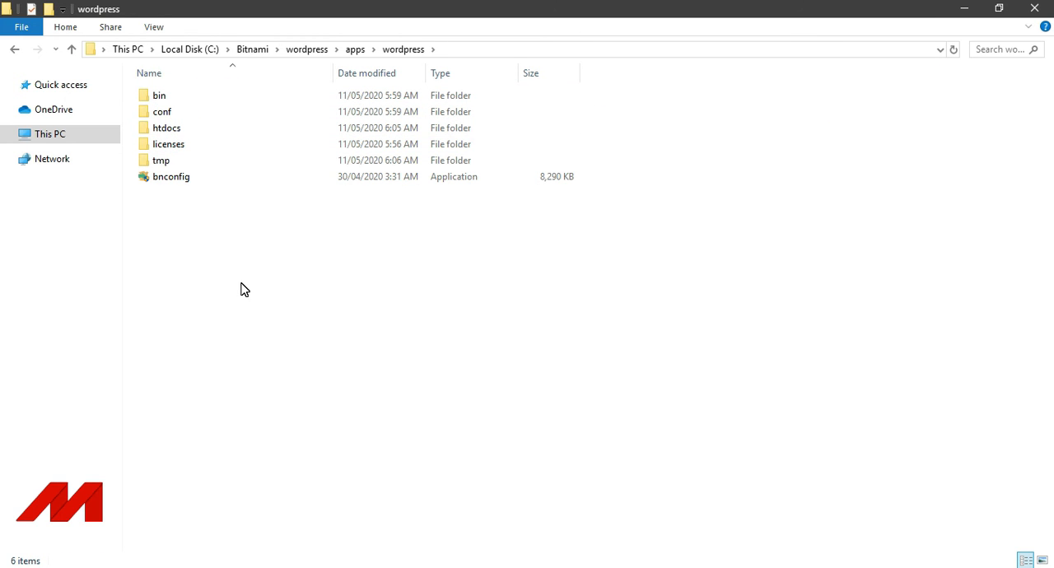
left_click(181, 135)
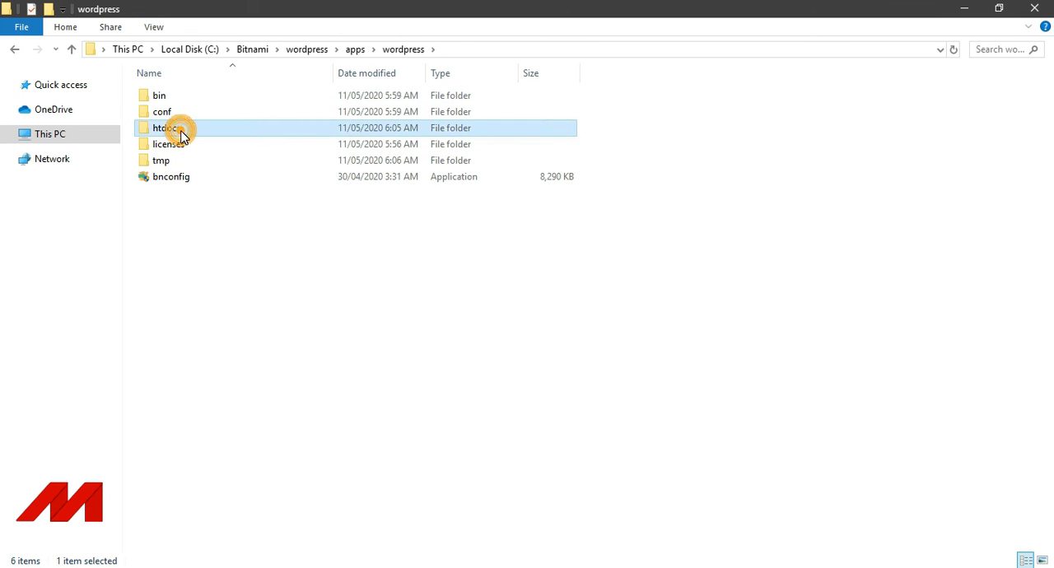
double_click(181, 135)
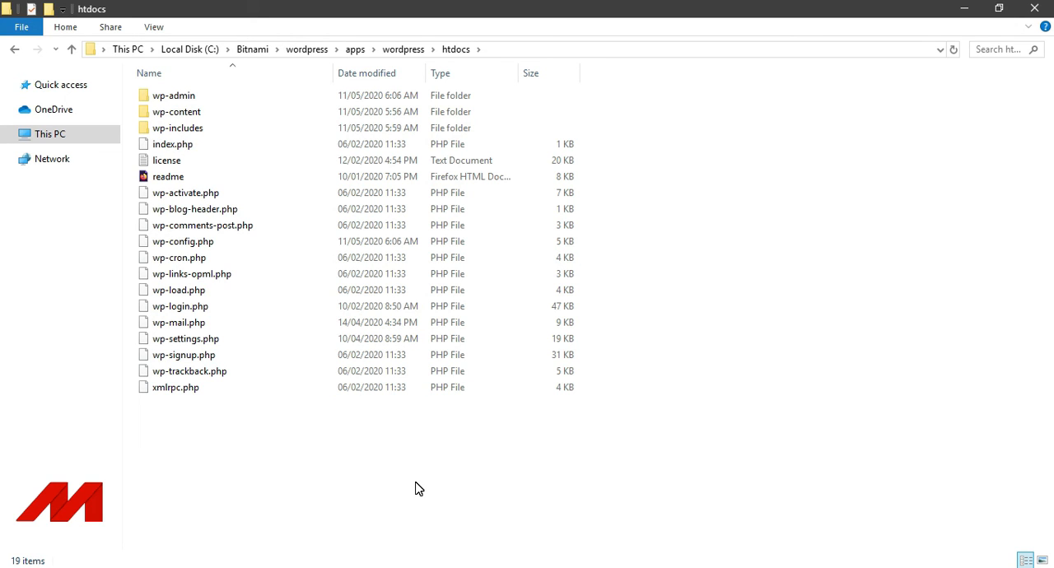
Inspect the wp-admin folder and the languages, plugins and themes folders inside wp-content, returning to htdocs.
double_click(186, 100)
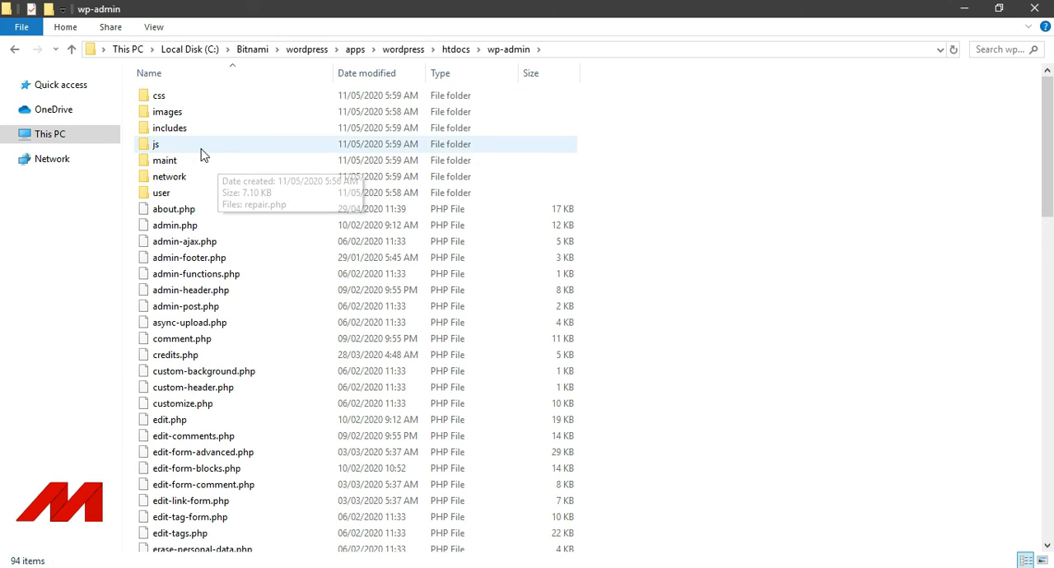
left_click(15, 49)
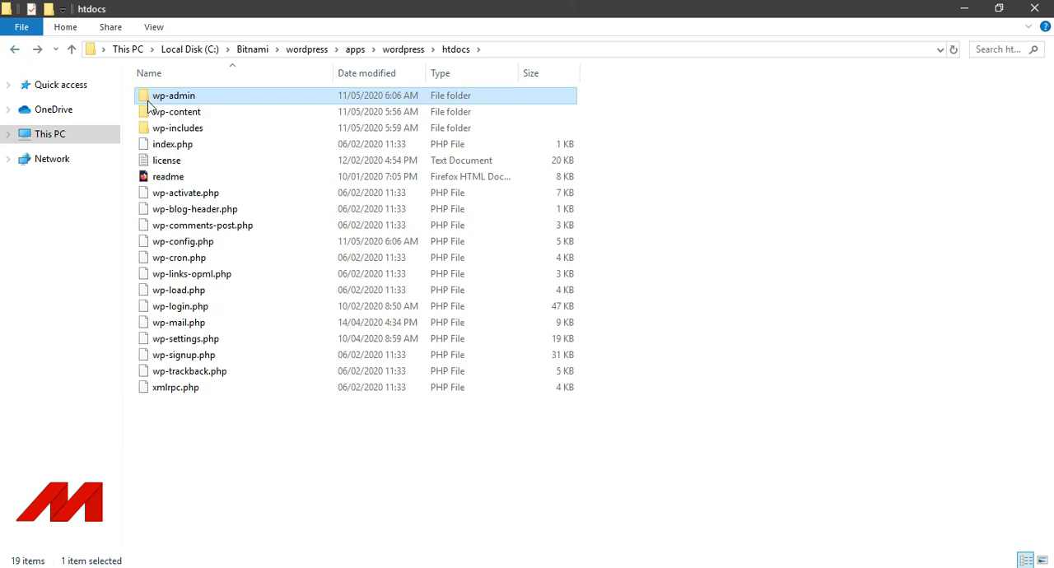
double_click(170, 113)
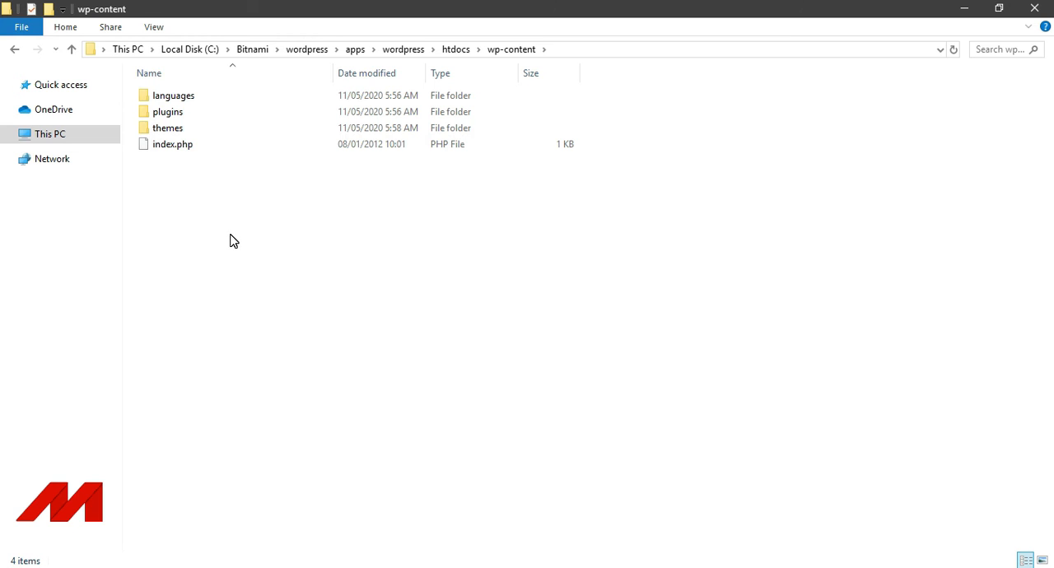
double_click(206, 96)
left_click(15, 50)
double_click(193, 112)
left_click(15, 50)
double_click(173, 128)
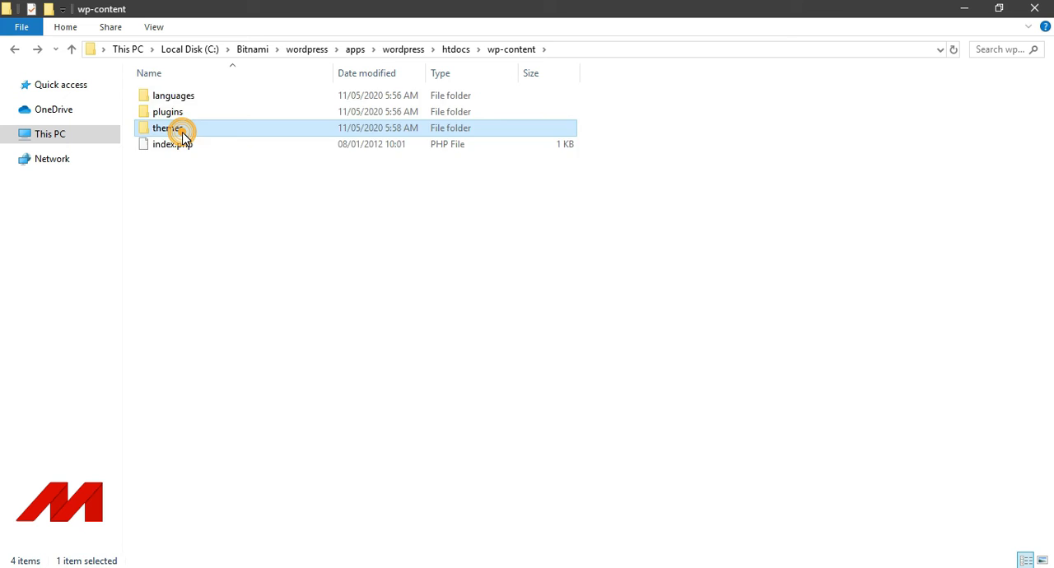
left_click(15, 50)
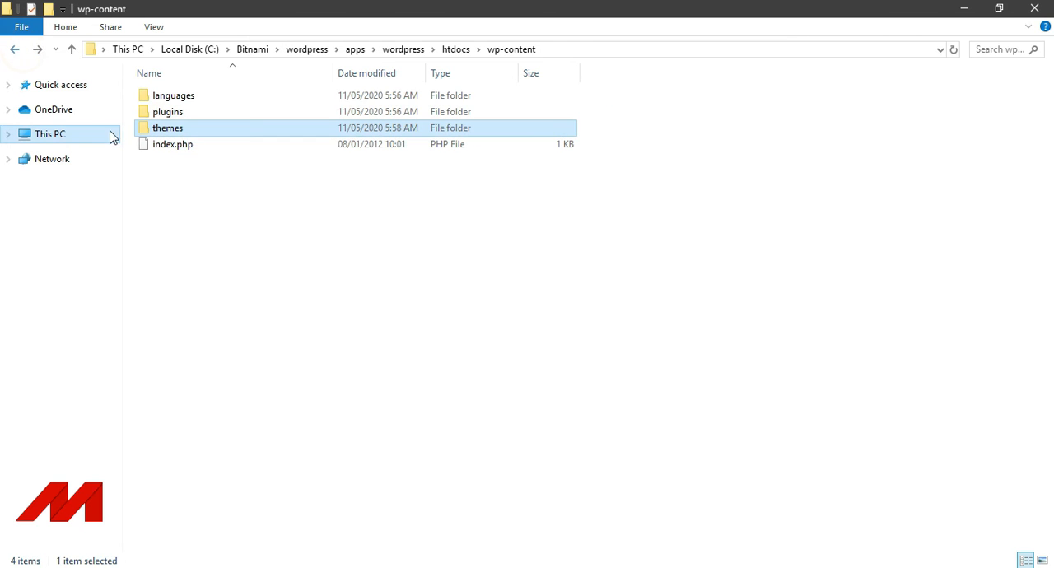
left_click(17, 50)
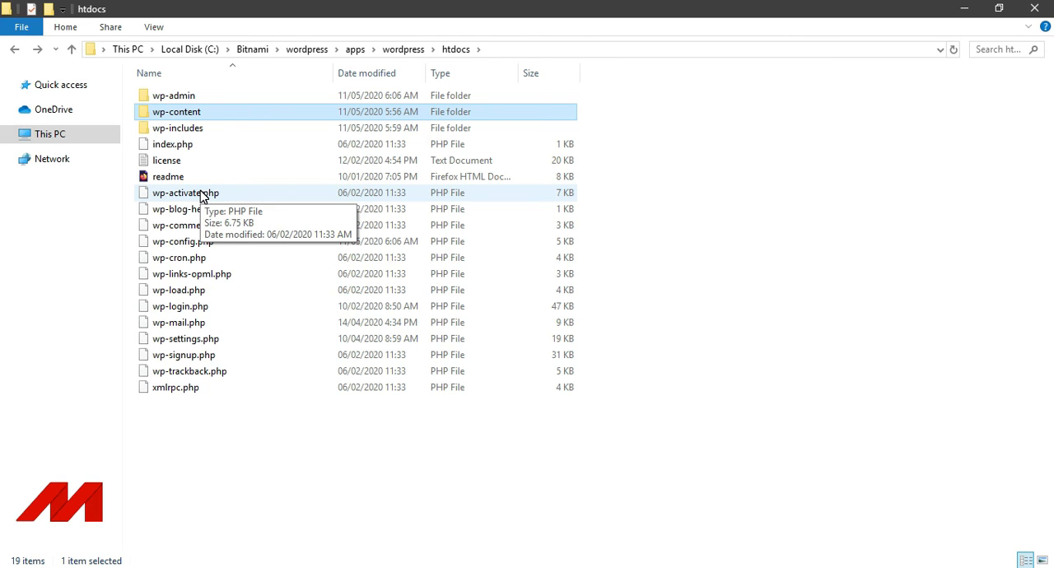
Return to the main C:\Bitnami\wordpress folder and launch the manager-windows application.
left_click(16, 50)
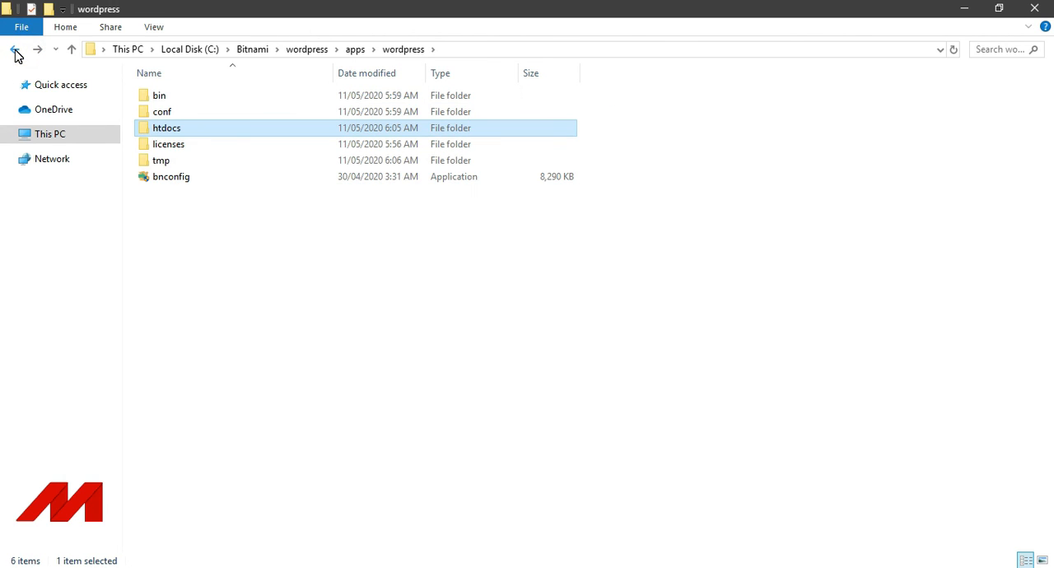
left_click(16, 51)
left_click(16, 51)
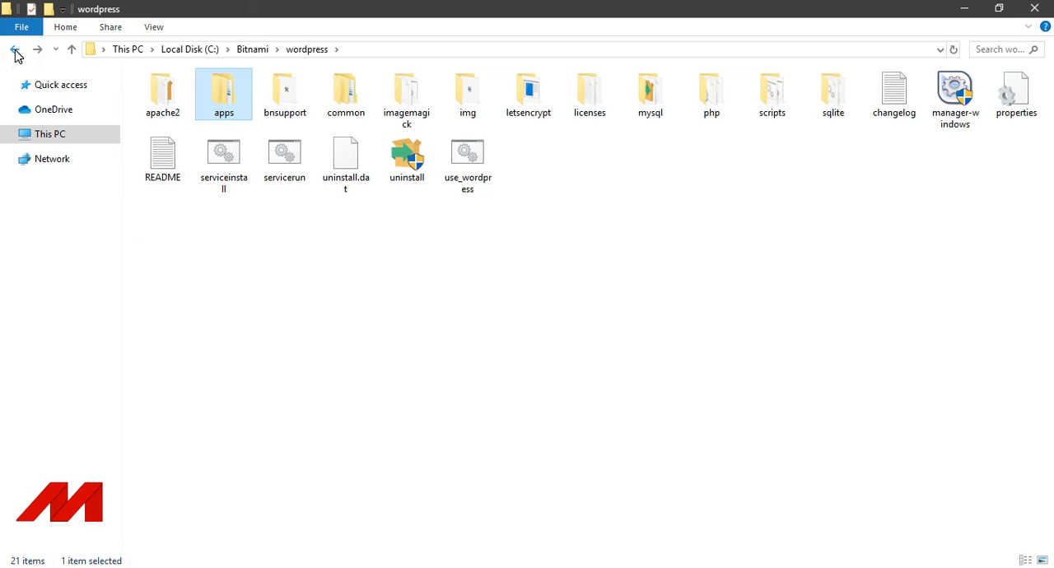
left_click(622, 178)
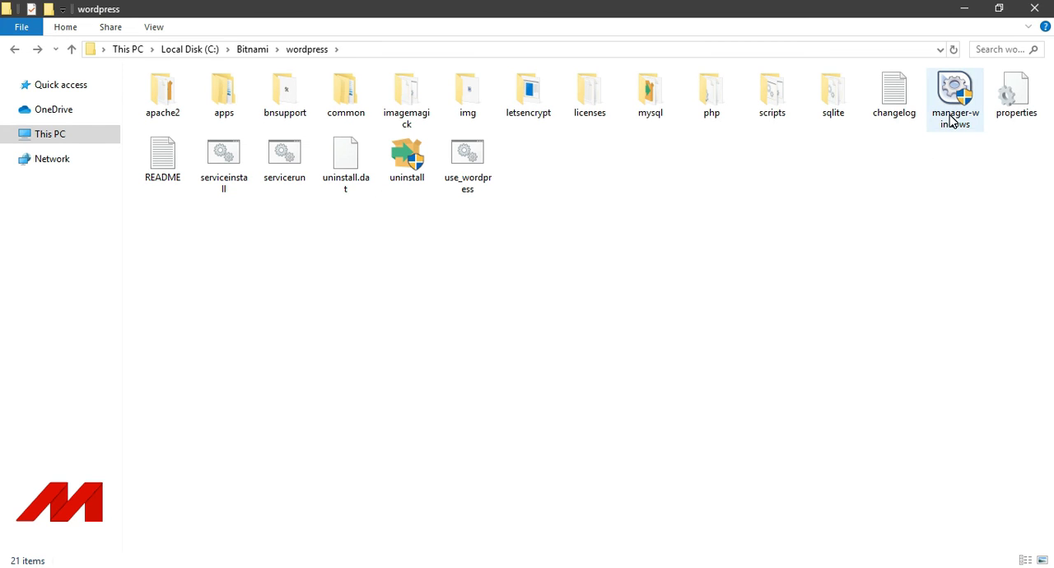
mouse_move(953, 121)
double_click(958, 115)
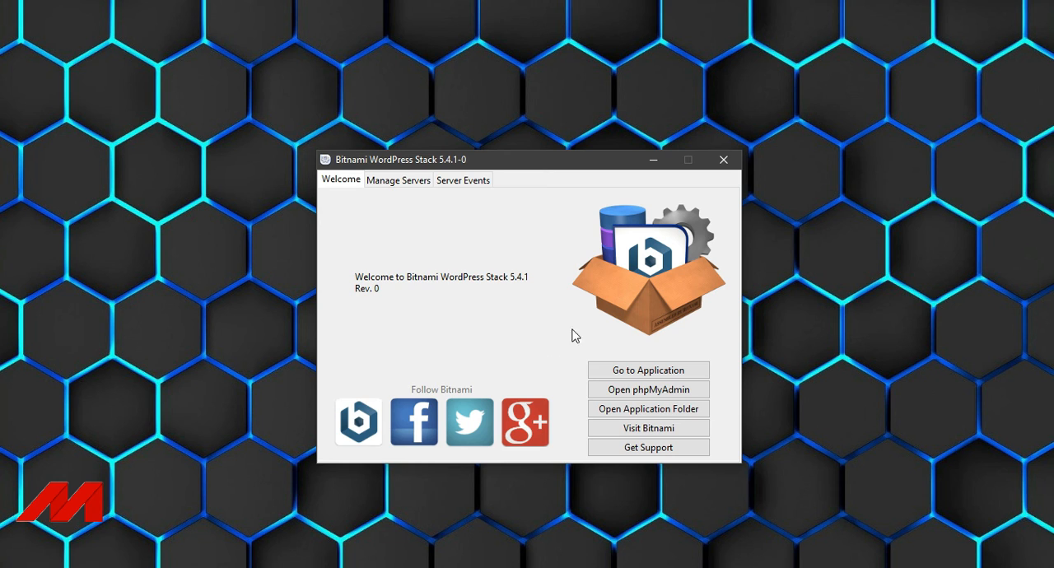
Check the server events and start the Apache Web Server in the stack manager.
left_click(404, 180)
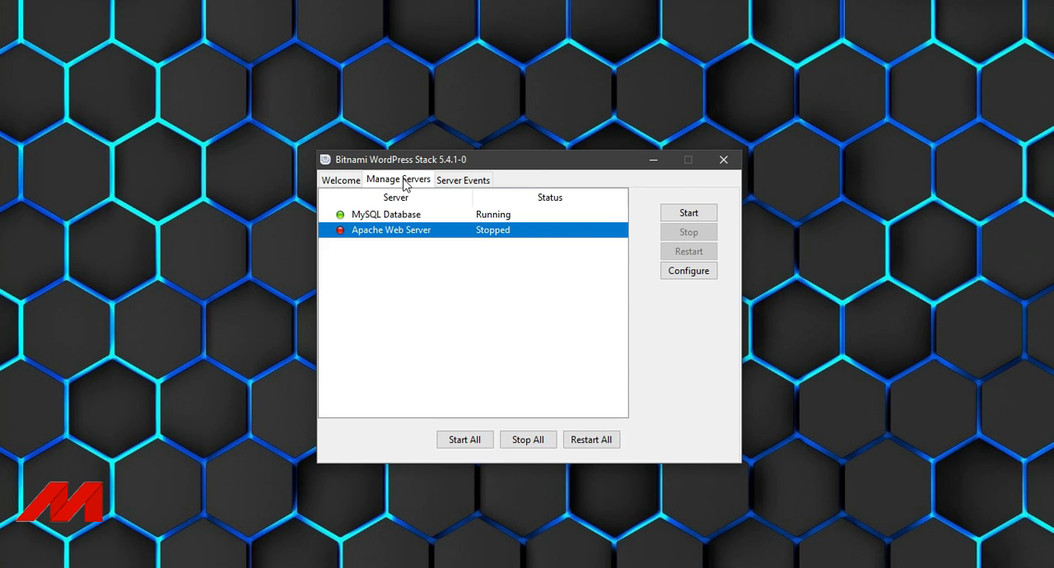
left_click(482, 183)
left_click(392, 182)
left_click(666, 216)
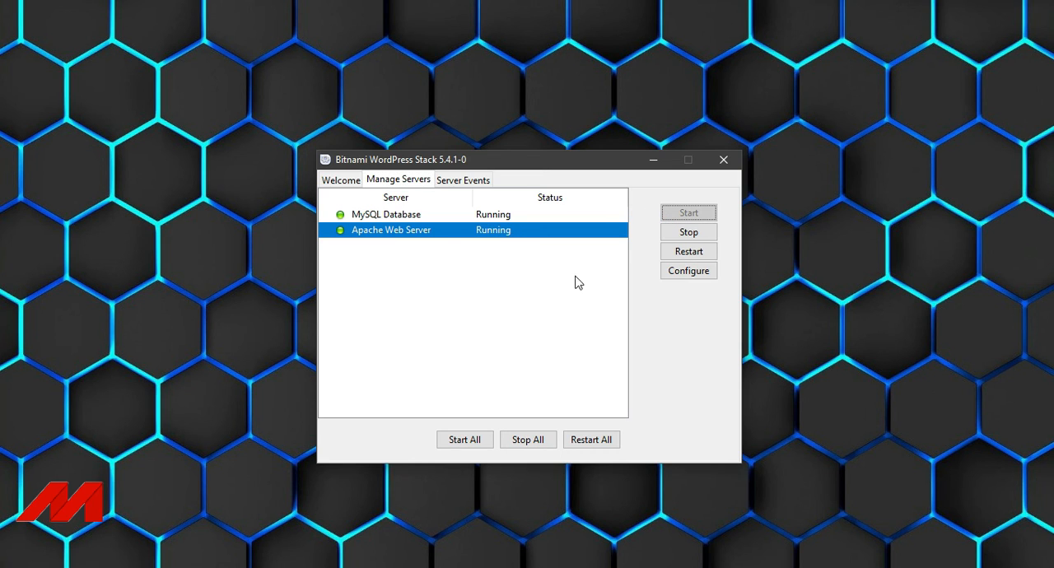
Open the stack's application page in the browser from the manager and load localhost/wordpress/.
left_click(332, 181)
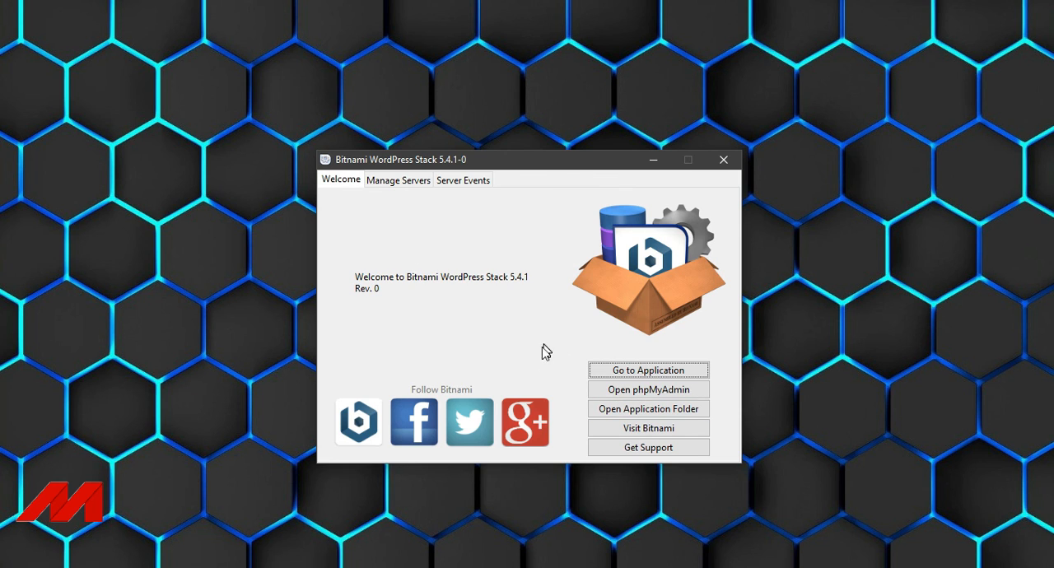
left_click(649, 372)
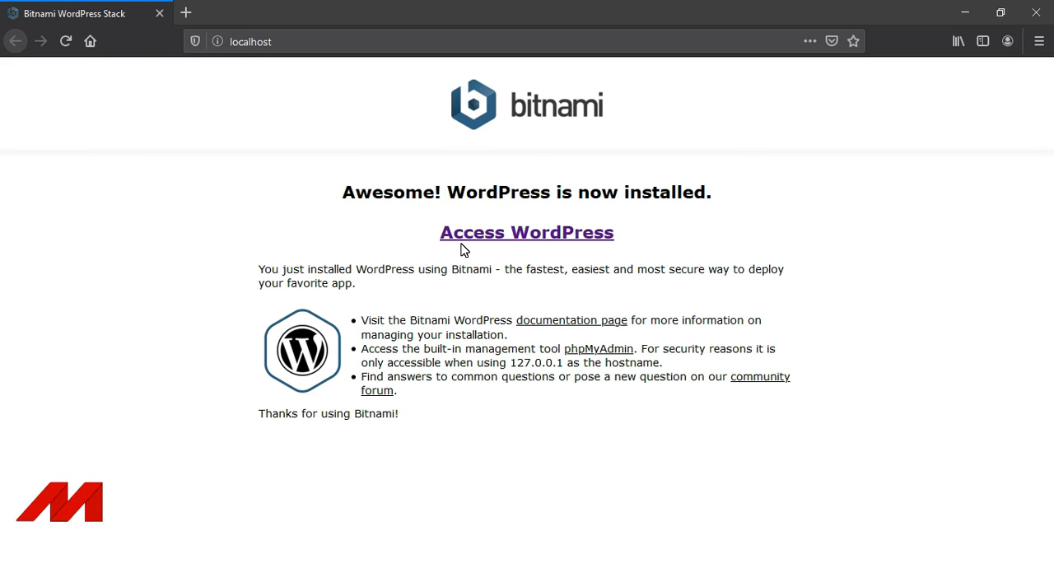
left_click(318, 41)
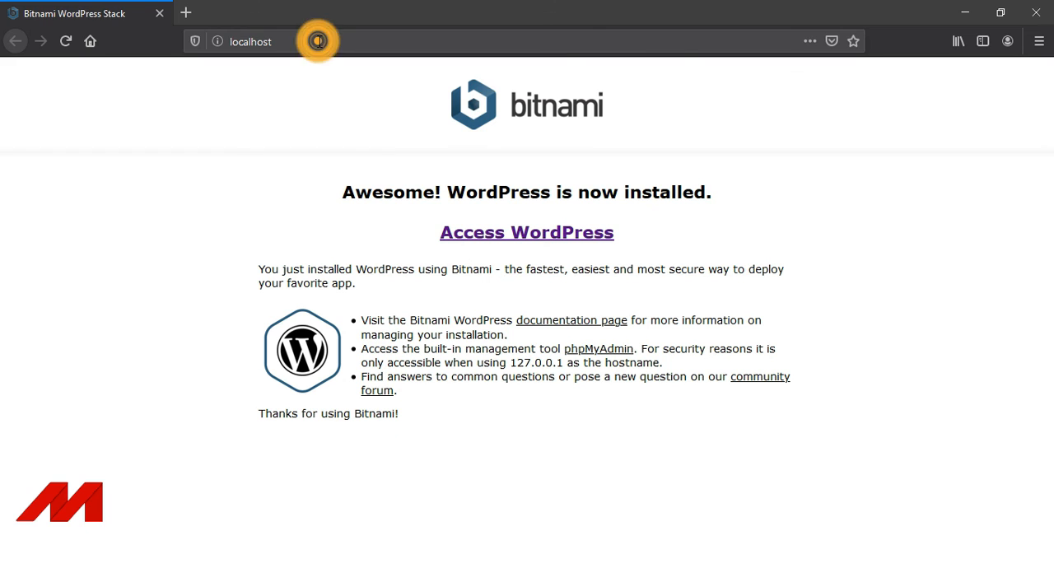
left_click(315, 40)
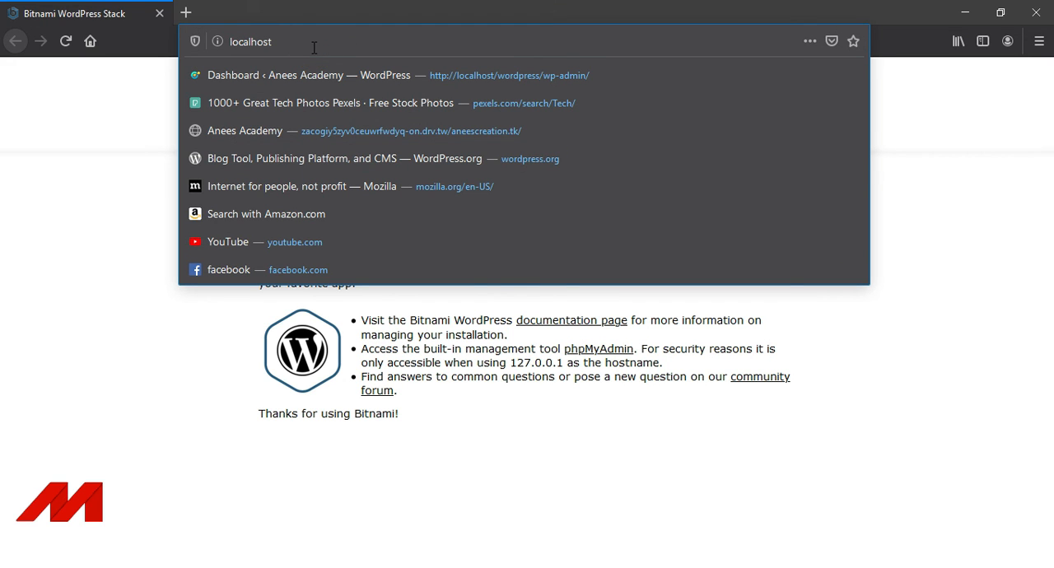
type("/")
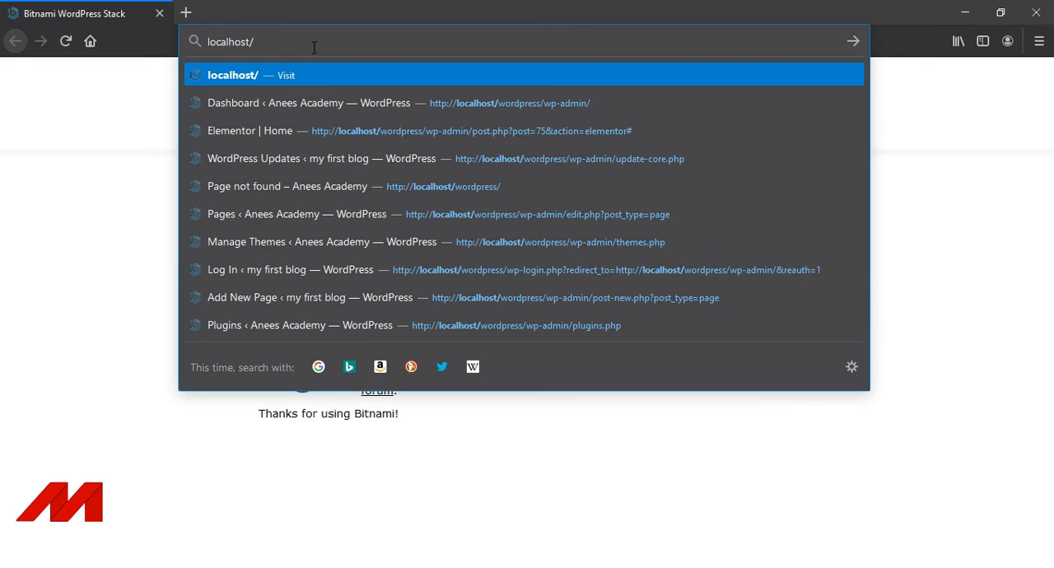
type("wo")
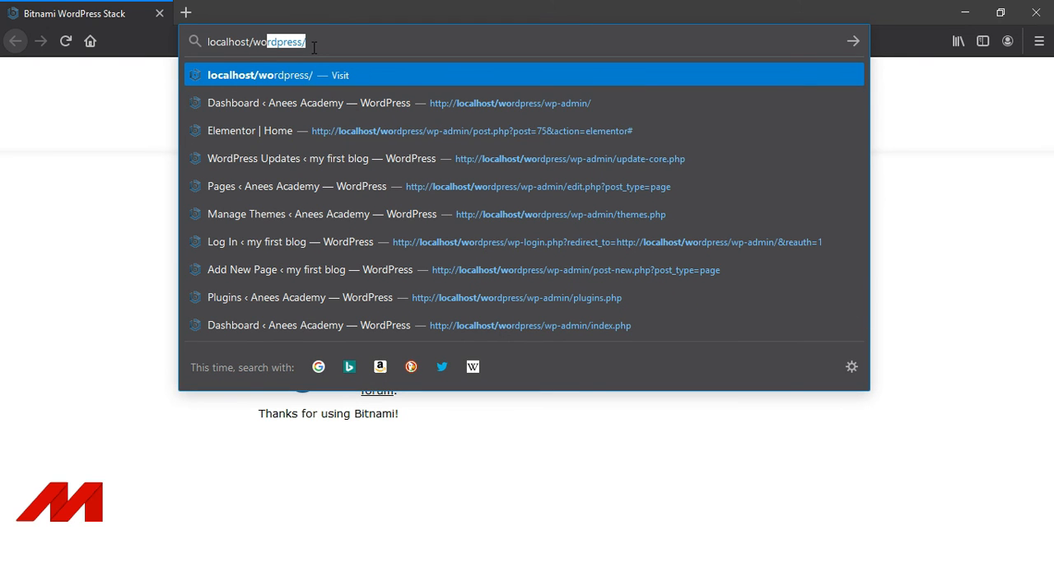
type("rdpre")
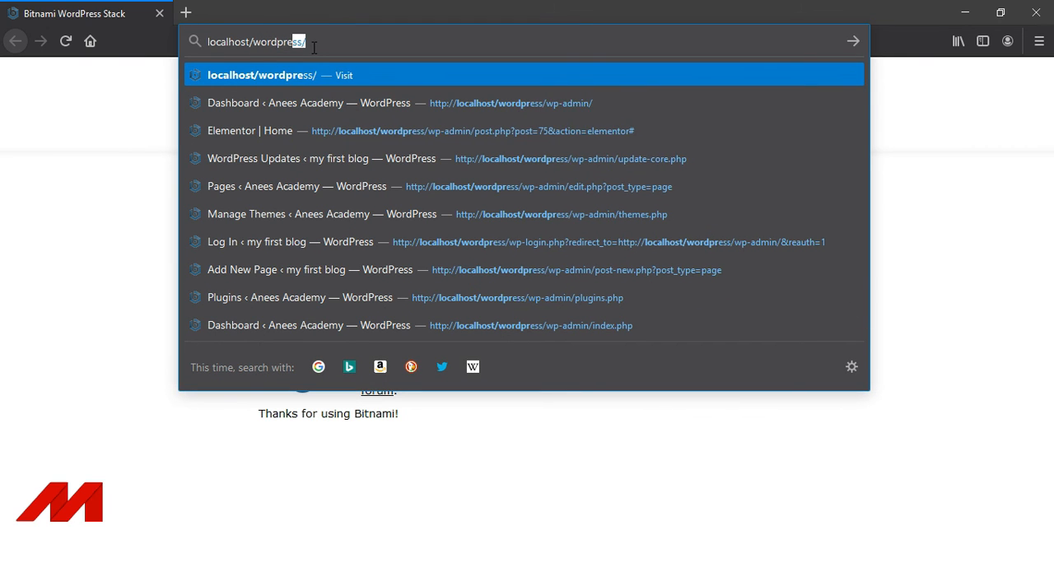
type("ss/")
type("/")
key("Return")
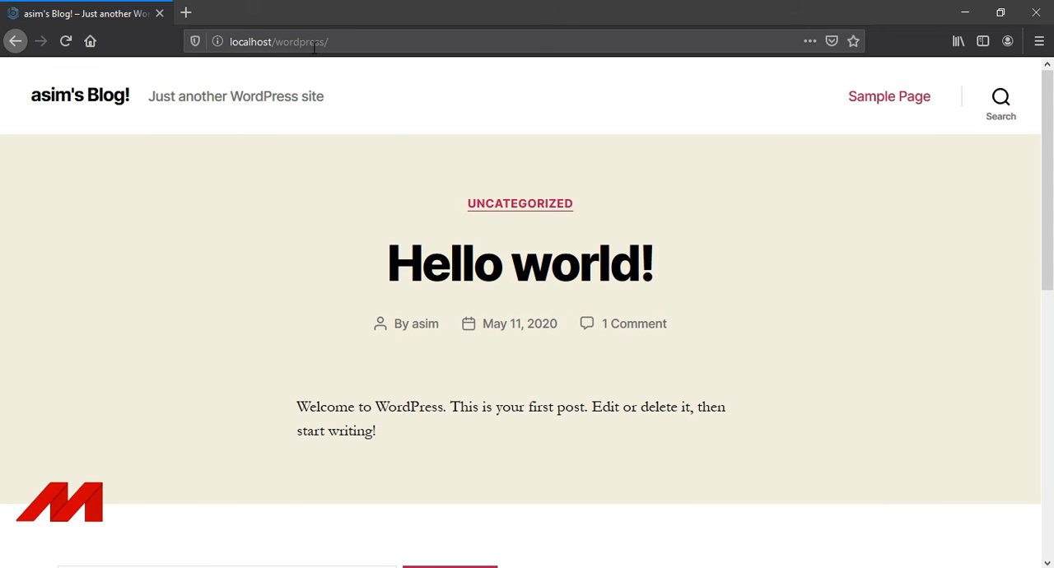
Load the WordPress admin login page at localhost/wordpress/wp-admin.
left_click(437, 37)
left_click(376, 36)
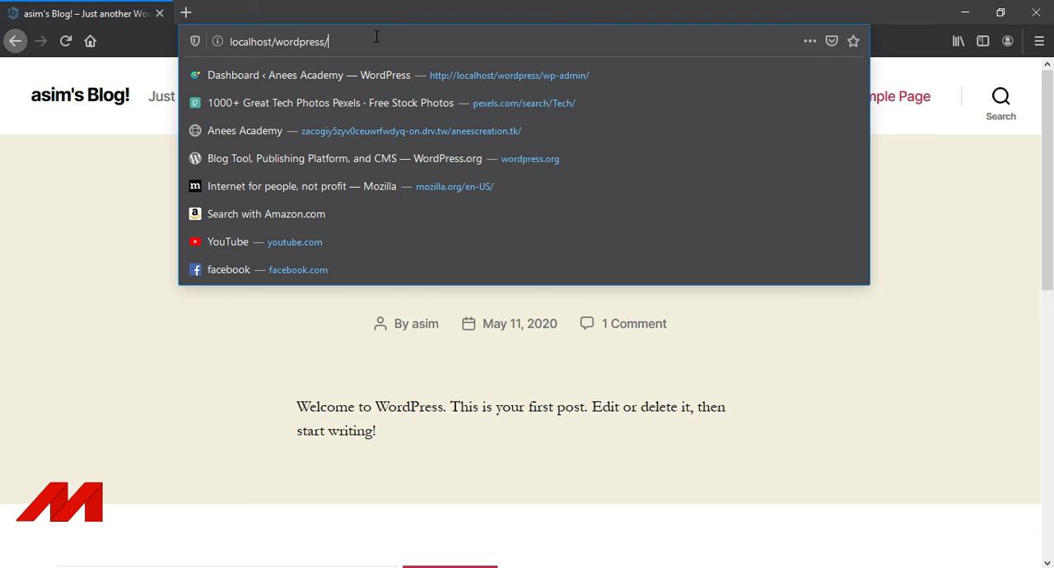
type("wp")
type("-")
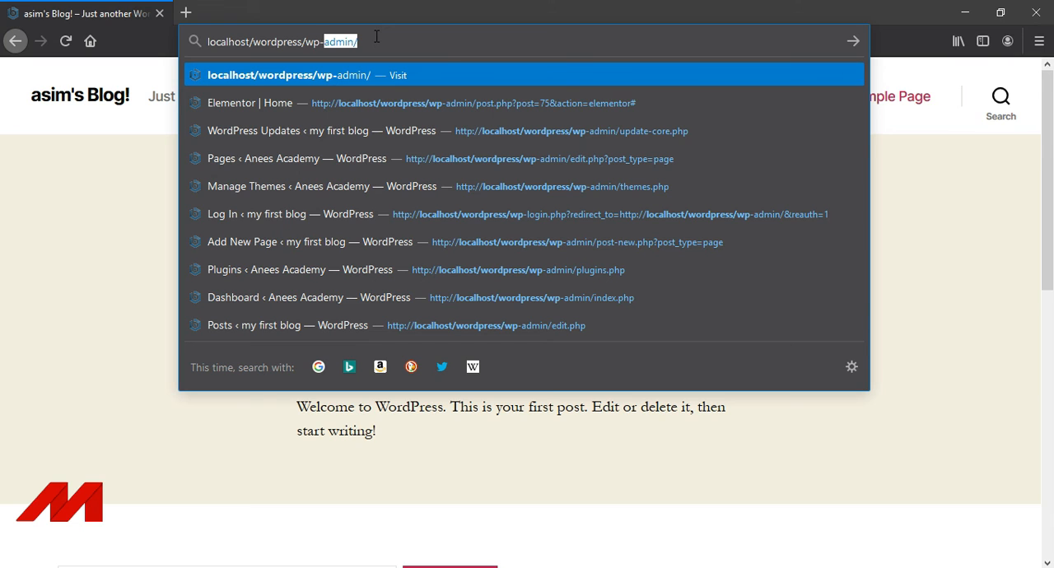
type("admin")
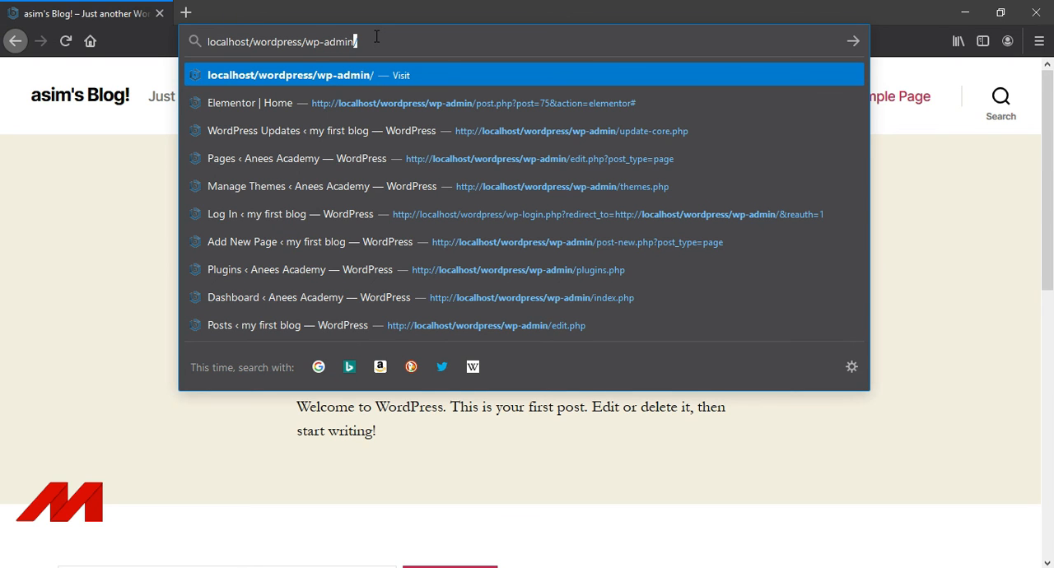
key("Return")
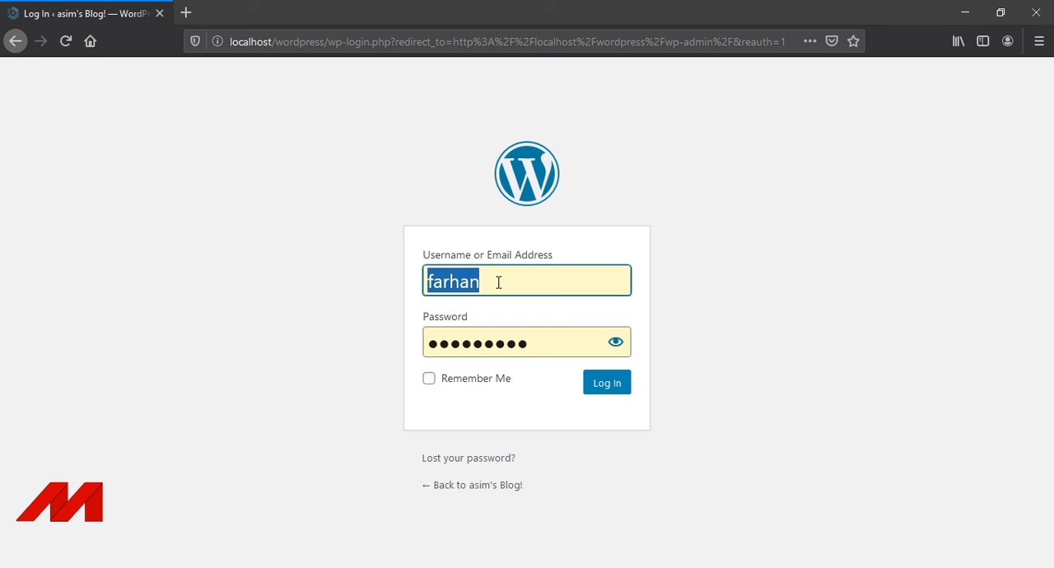
Log in with the admin username and account password, with Remember Me enabled, and save the login in the browser.
type("asim")
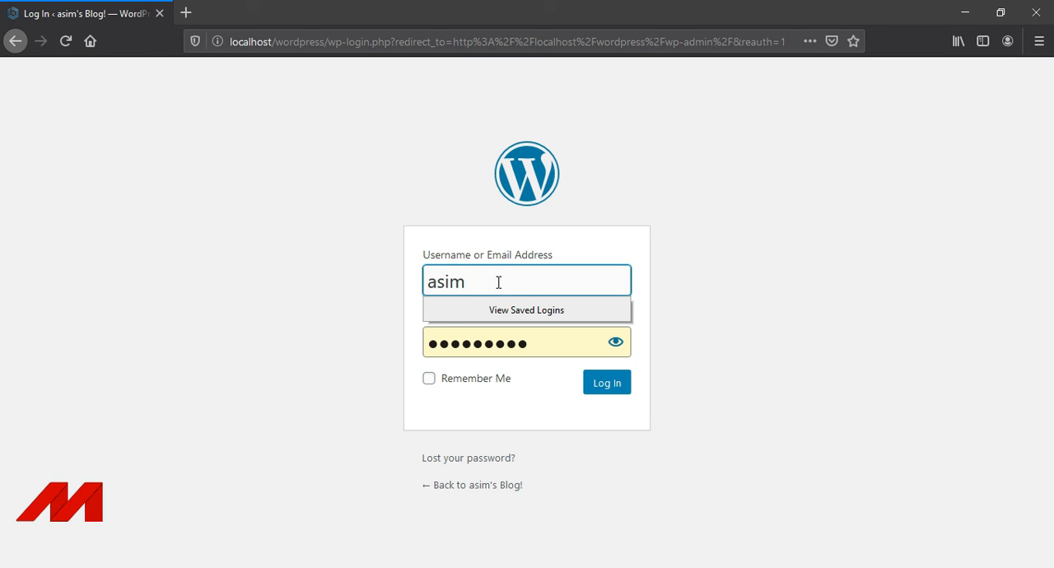
left_click(482, 341)
left_click_drag(532, 344, 420, 341)
type("●●●●●●●●")
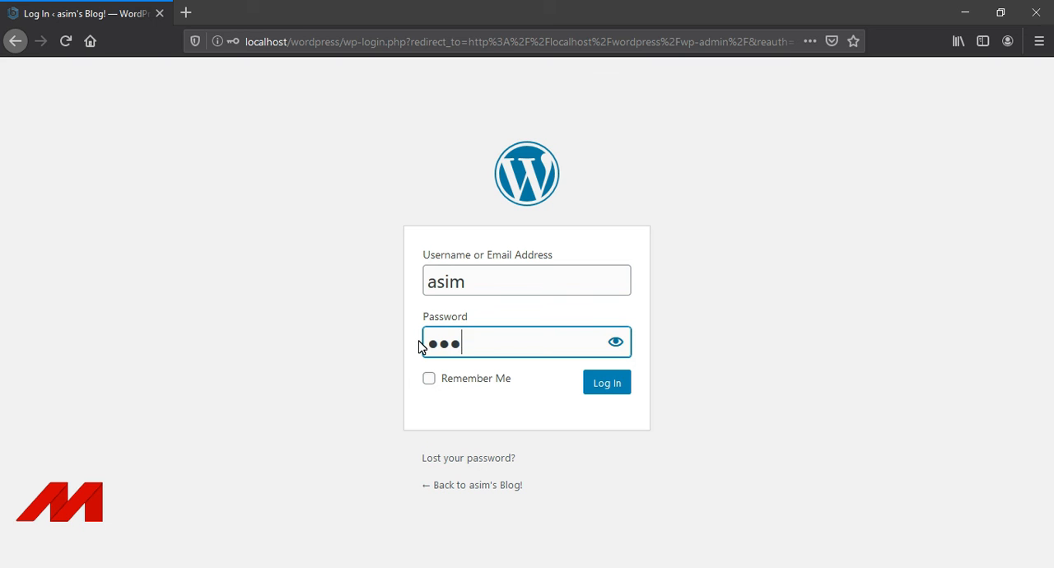
type("●")
left_click(428, 380)
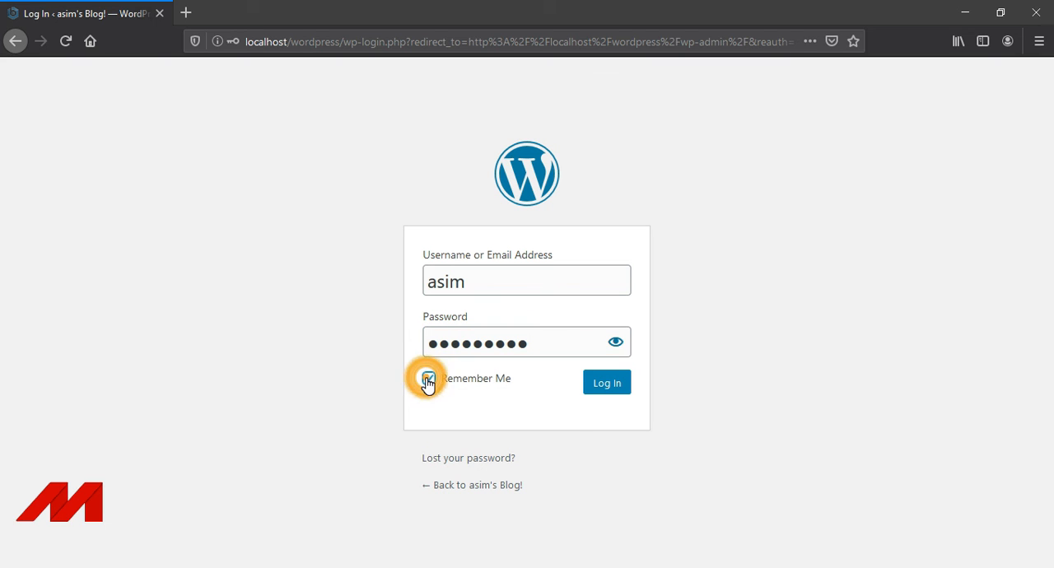
left_click(603, 385)
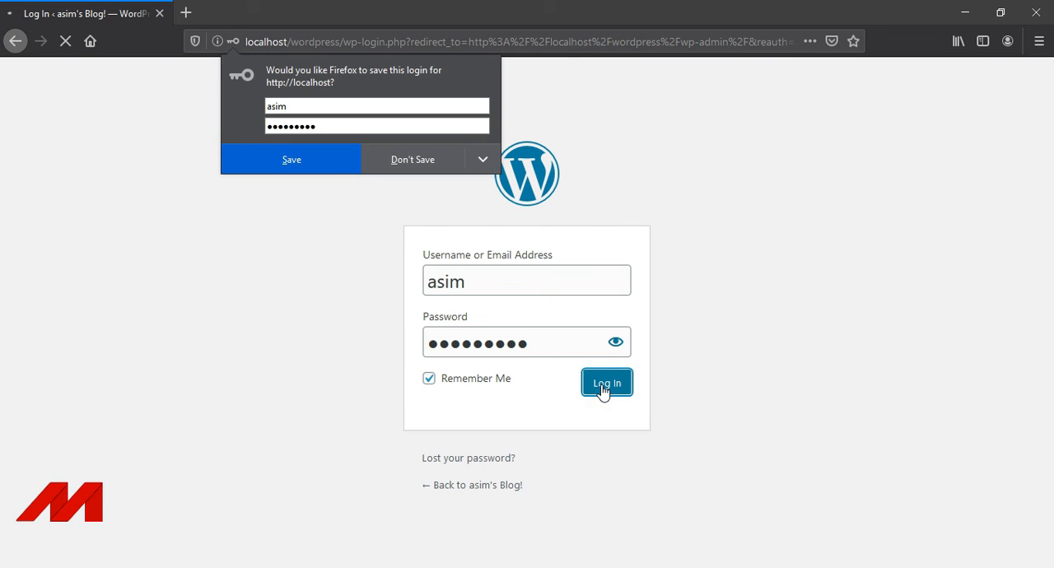
left_click(245, 163)
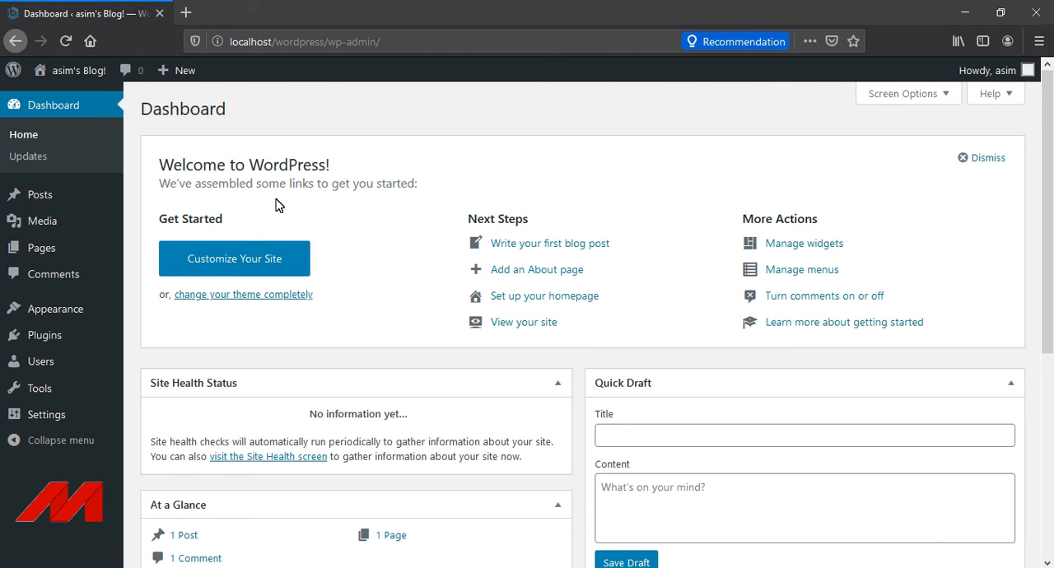
scroll(289, 228, "down", 2)
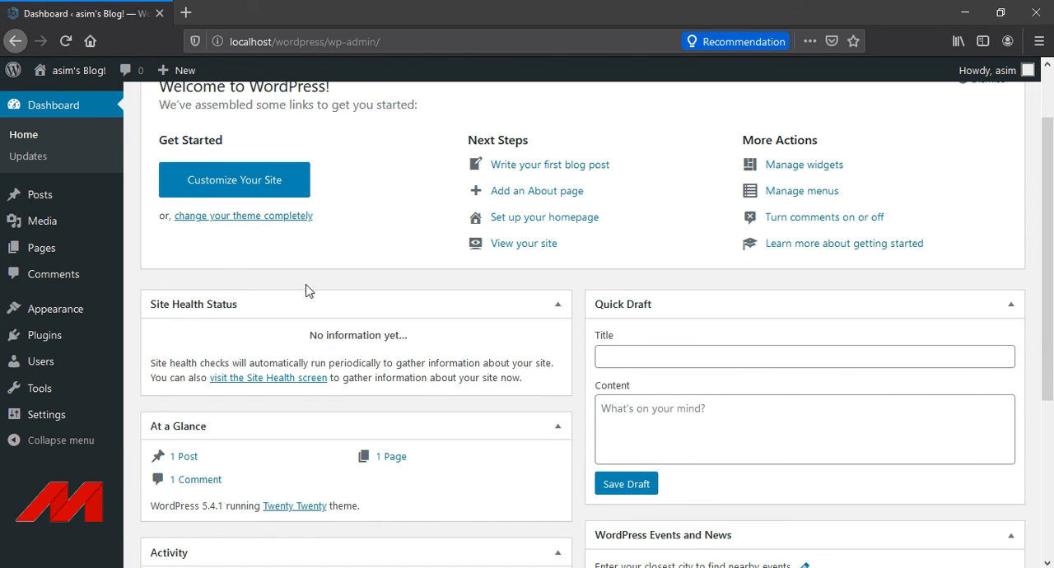
scroll(294, 340, "up", 2)
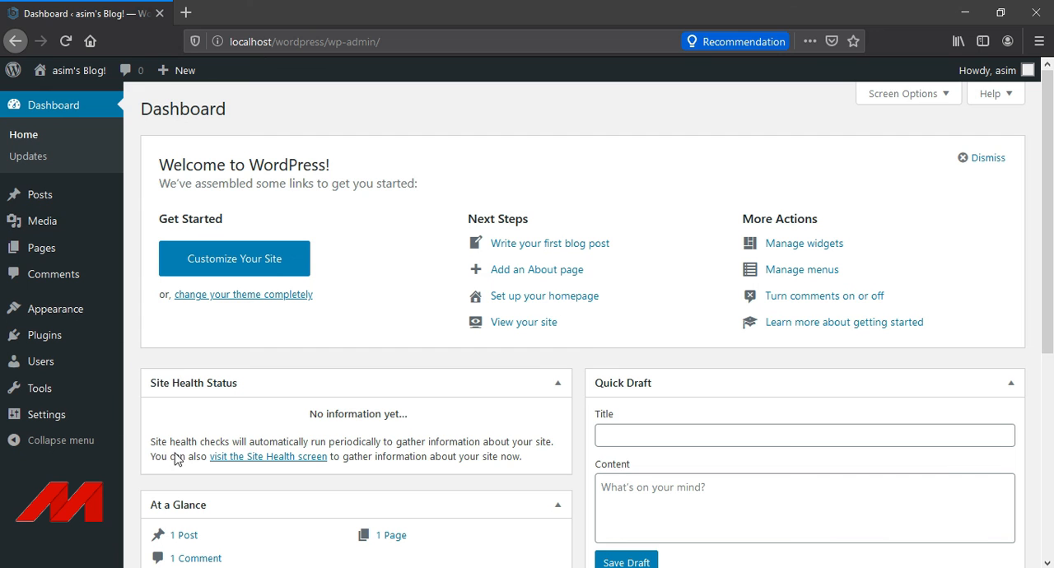
mouse_move(1048, 165)
left_mouse_down()
mouse_move(1051, 345)
mouse_move(1043, 172)
left_mouse_up()
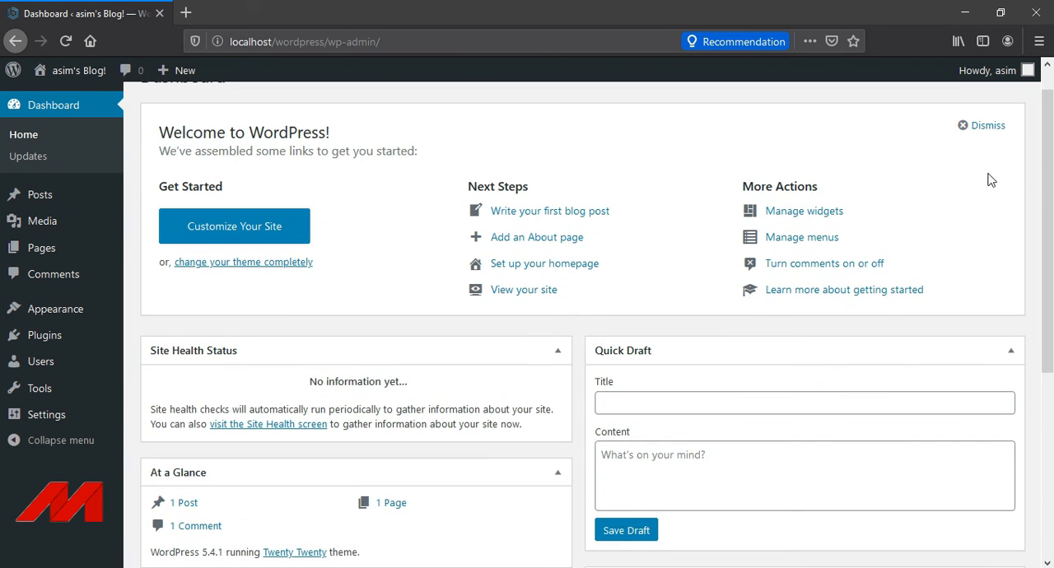